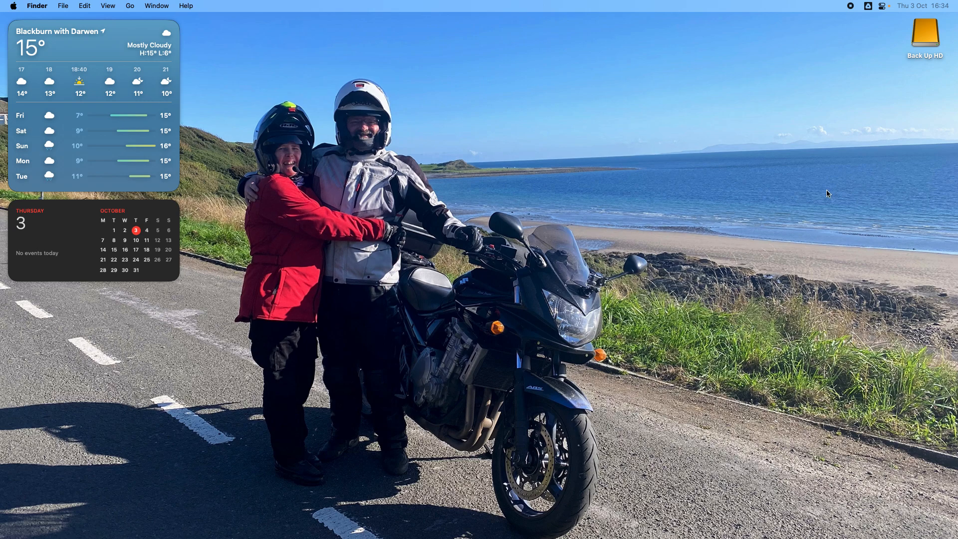
Examine the Footage 2024 folder on the Back Up HD drive, including its Gost Cam folder, and close the window.
double_click(926, 43)
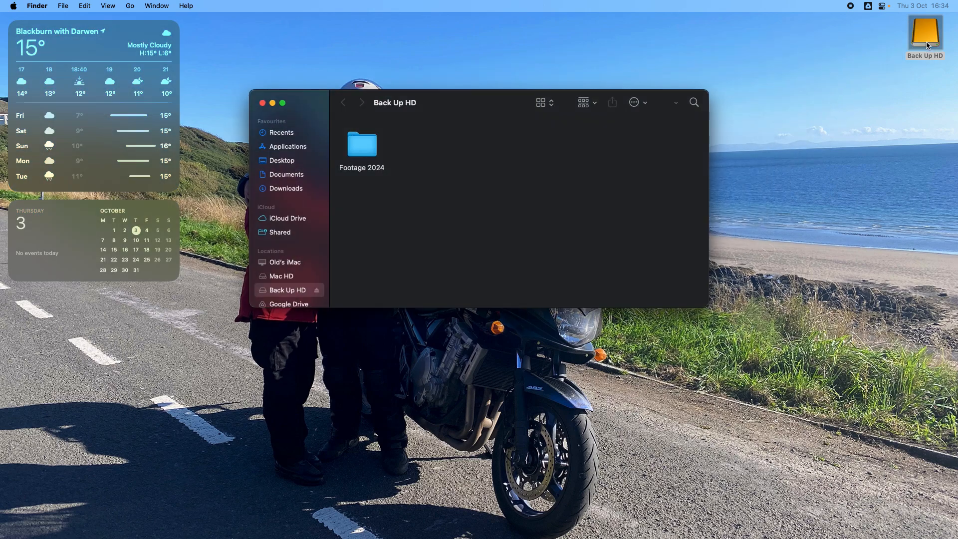
double_click(378, 159)
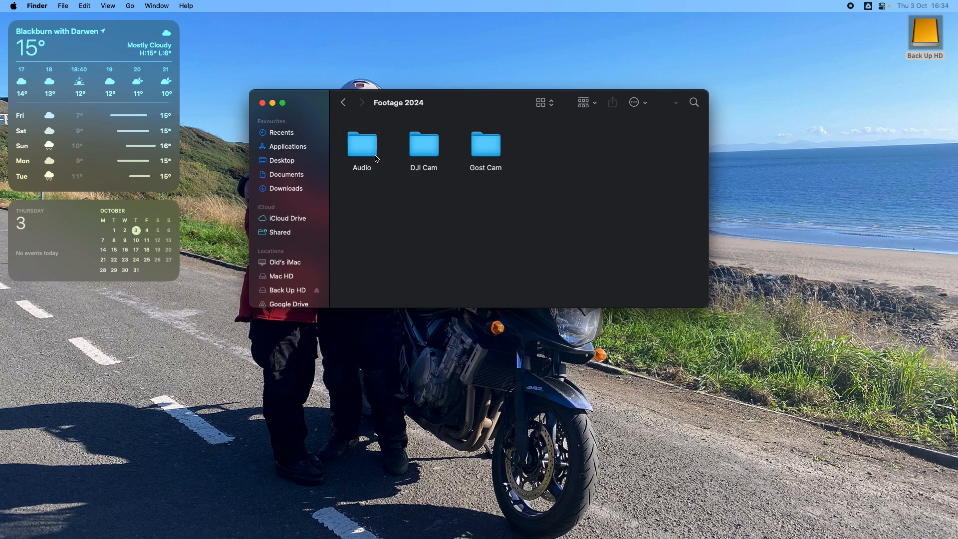
double_click(487, 149)
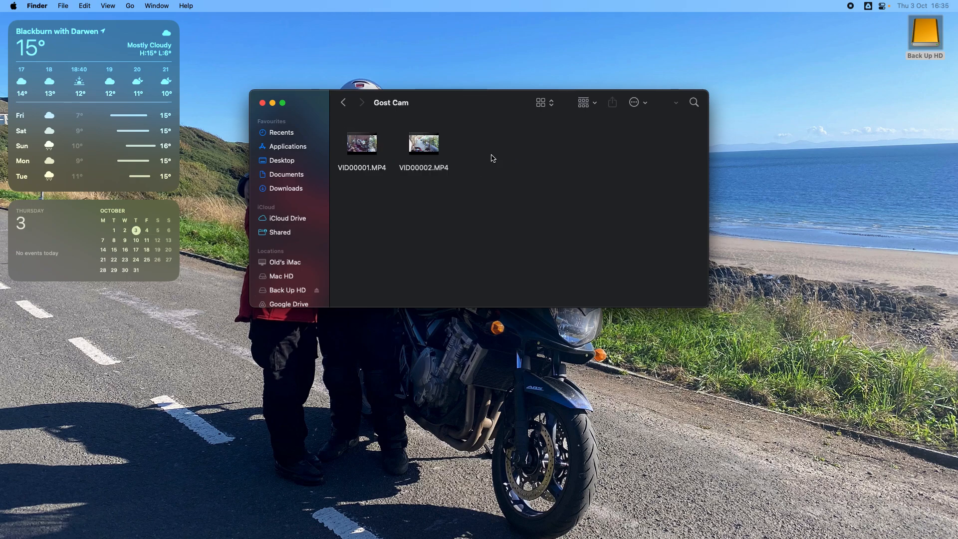
click(344, 102)
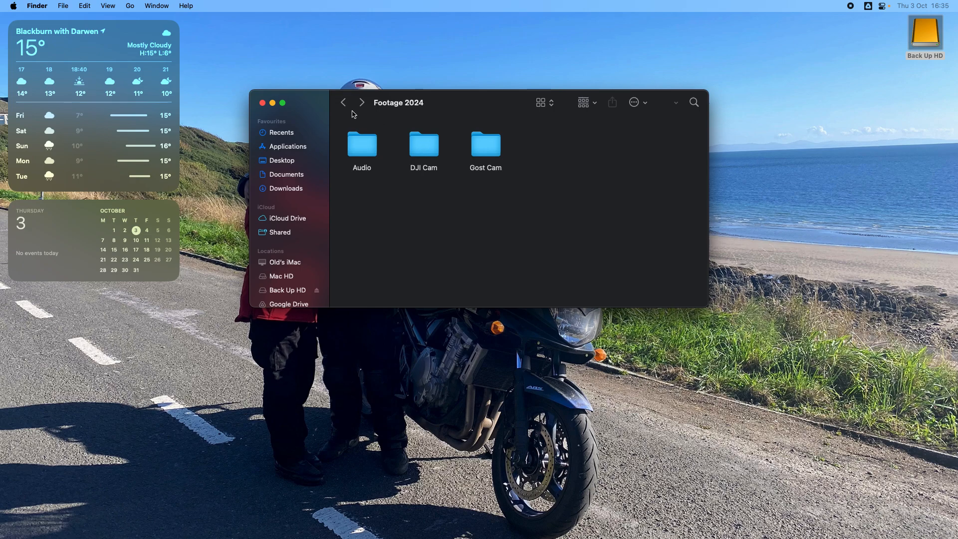
click(263, 103)
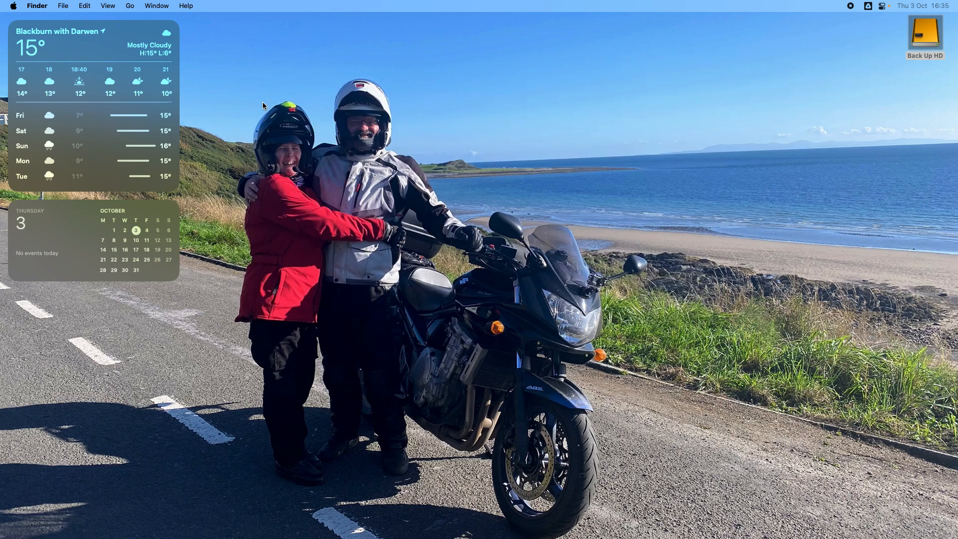
double_click(934, 38)
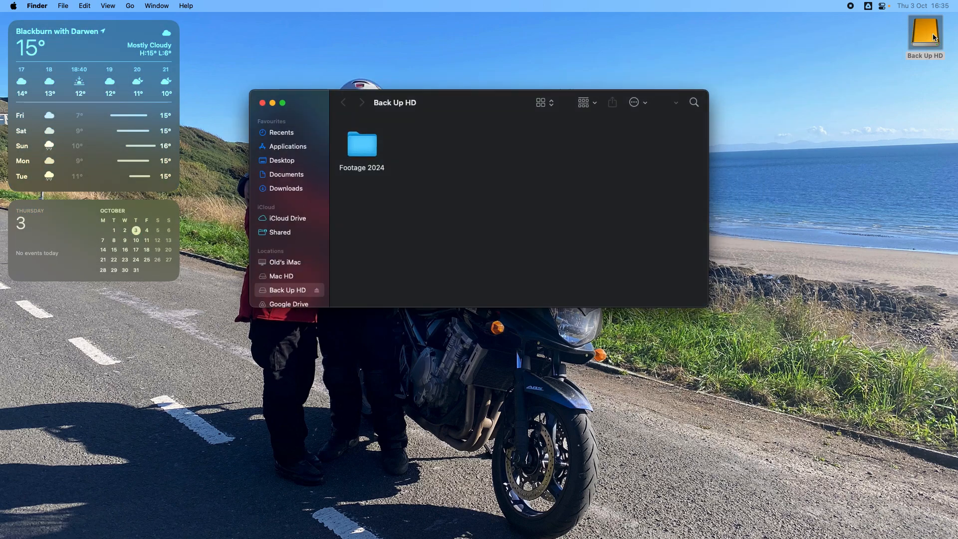
double_click(374, 149)
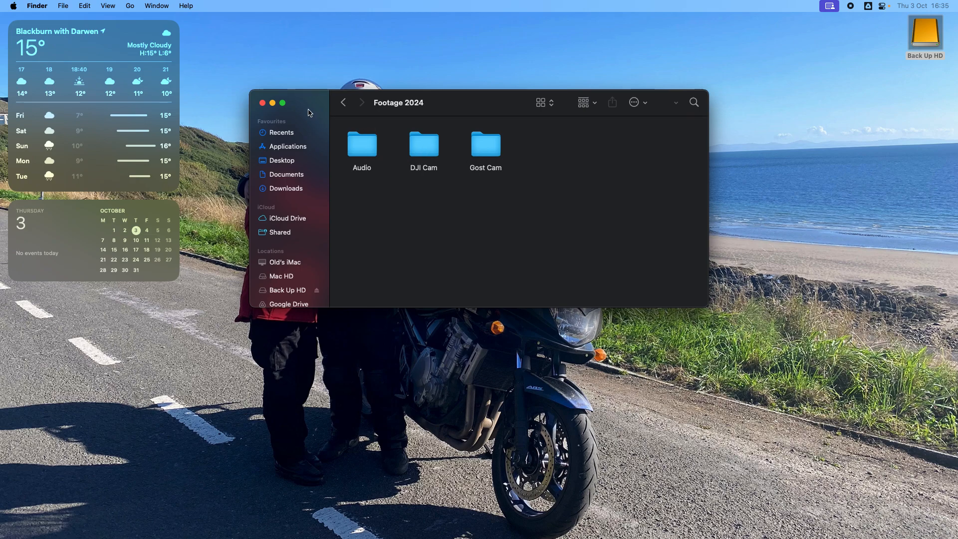
click(263, 103)
click(667, 133)
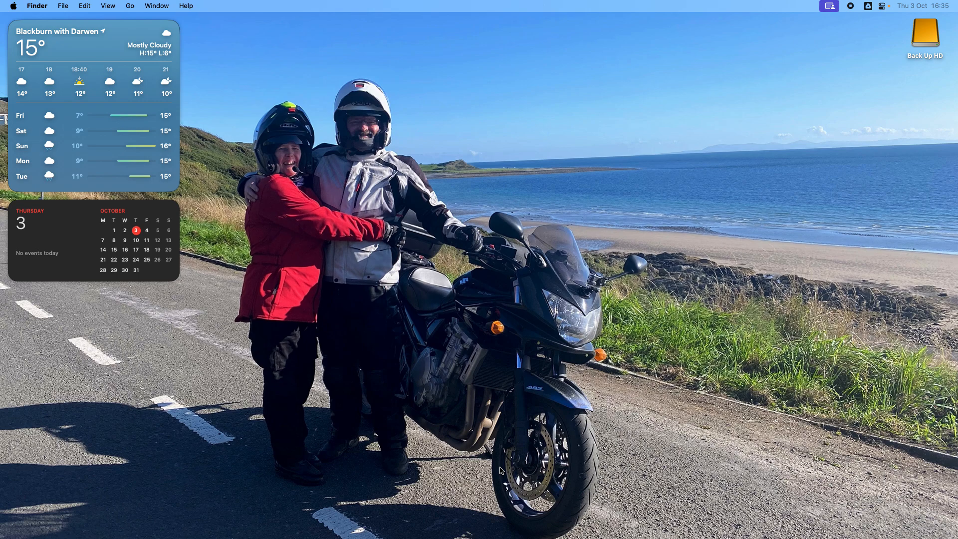
Switch to Wondershare Filmora and create a new project with a 16:9 aspect ratio.
mouse_move(478, 534)
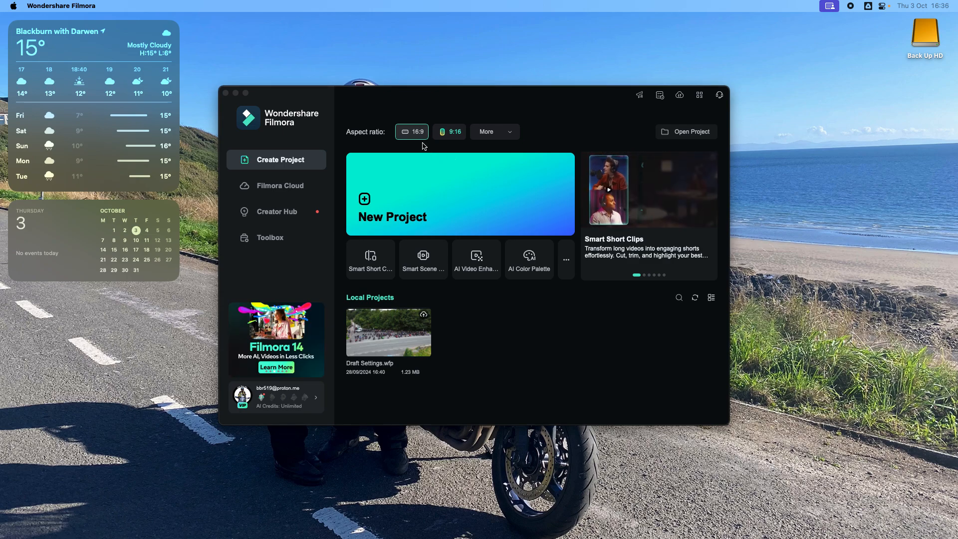
click(427, 199)
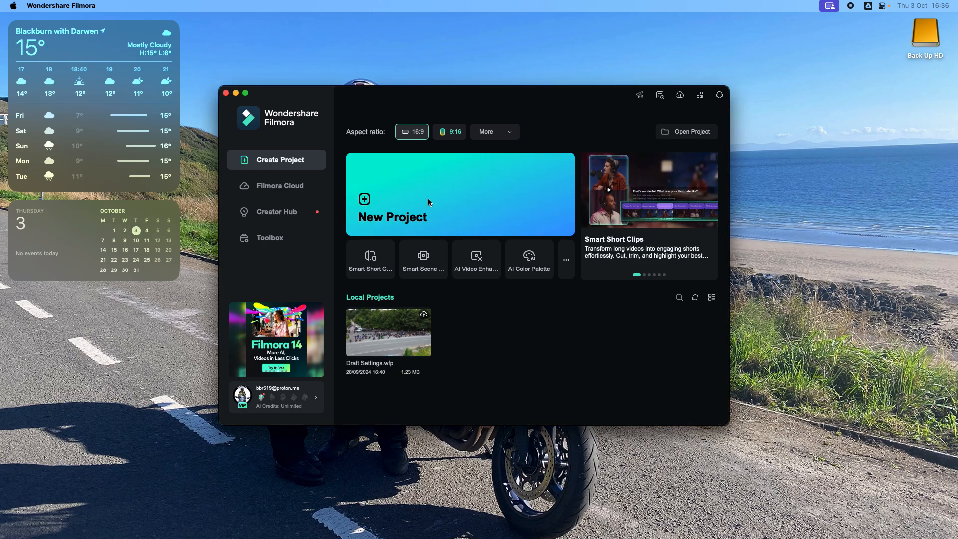
click(427, 199)
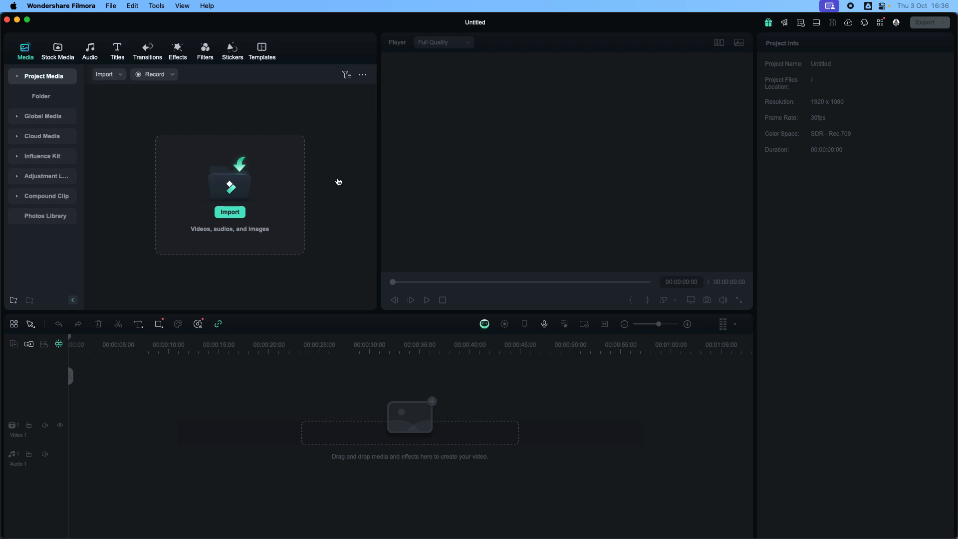
Import VID00001.MP4 and VID00002.MP4 from the Gost Cam folder in Footage 2024 on Back Up HD.
click(243, 190)
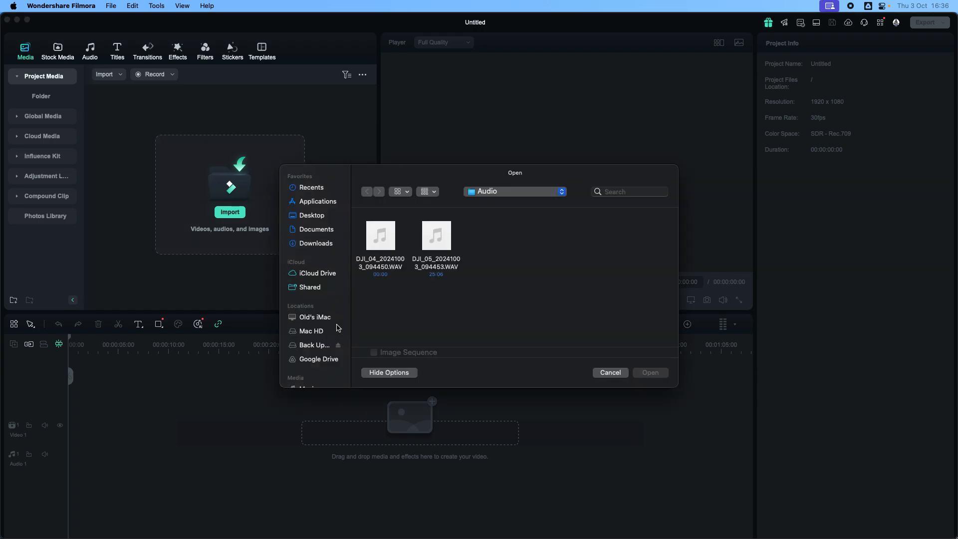
click(320, 347)
click(386, 248)
double_click(385, 248)
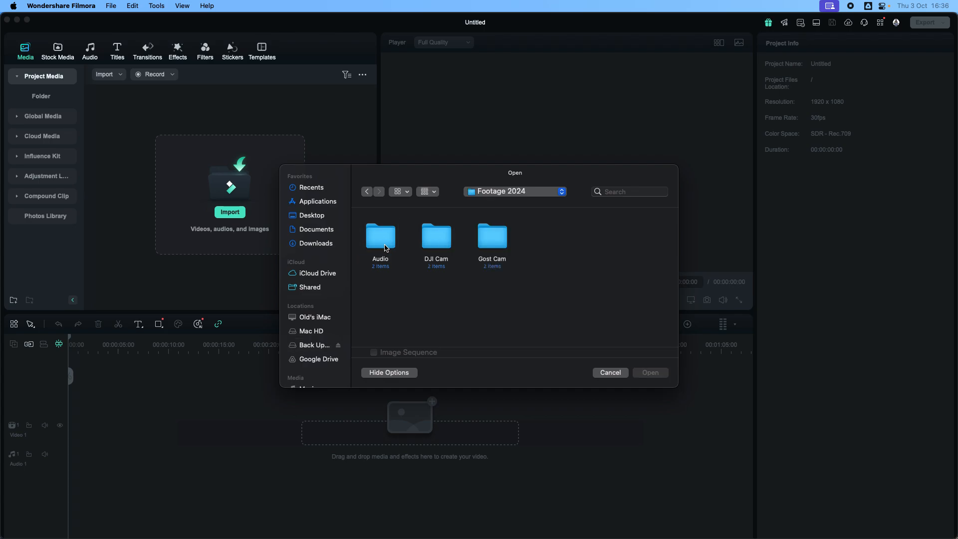
double_click(498, 245)
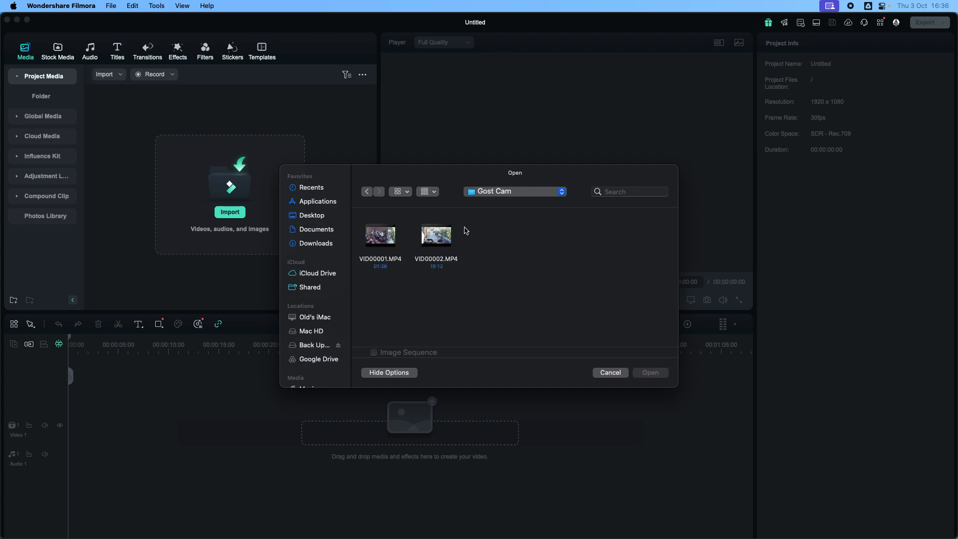
drag(465, 228, 374, 253)
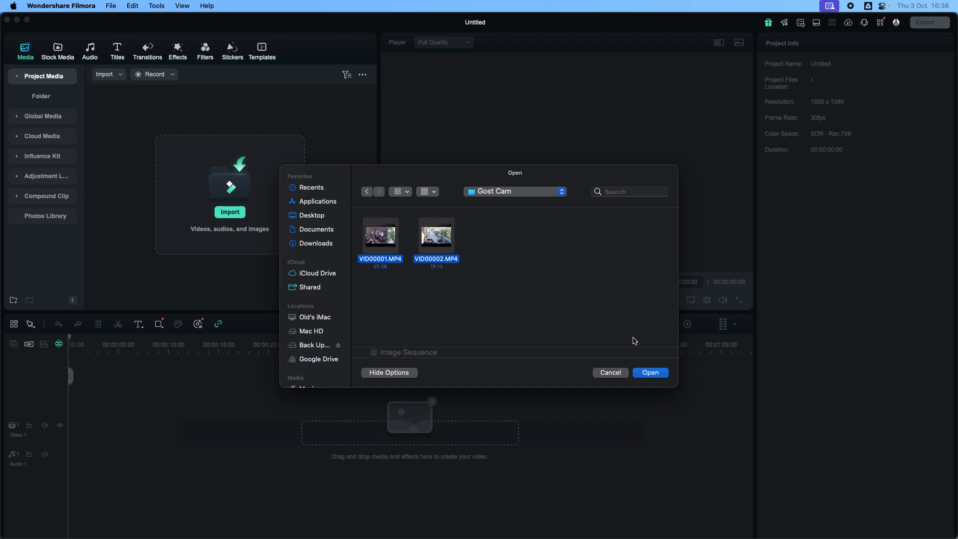
click(653, 375)
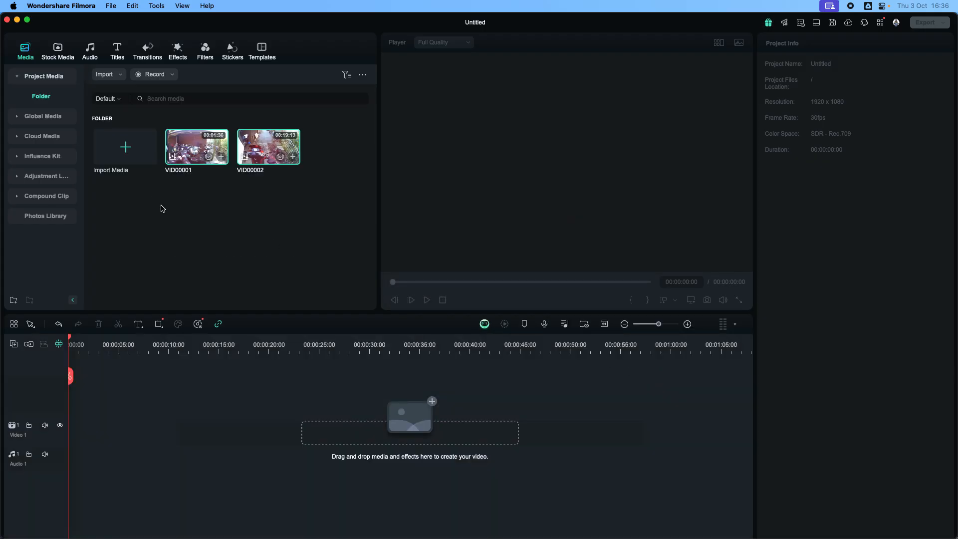
Import both MP4 videos from the DJI Cam folder in Footage 2024 on Back Up HD.
click(125, 149)
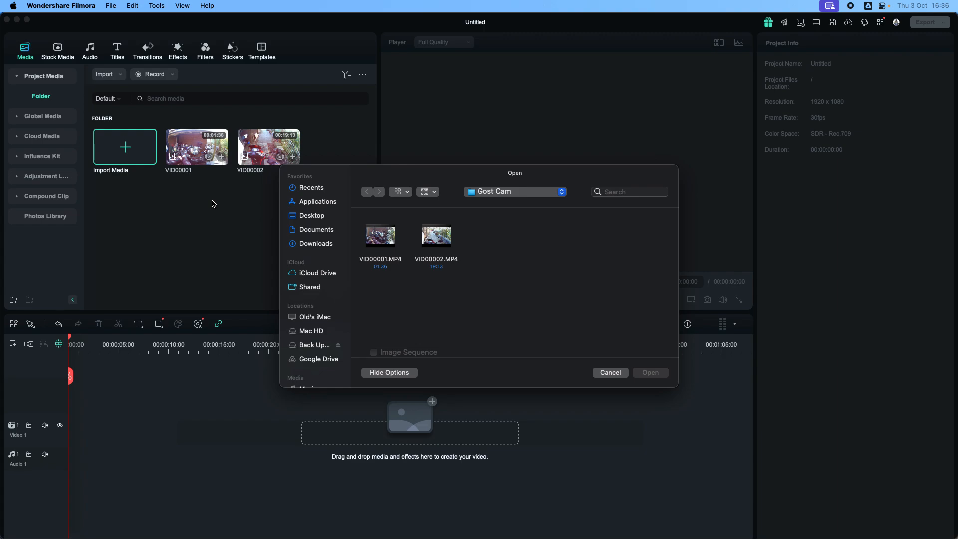
click(309, 344)
click(375, 246)
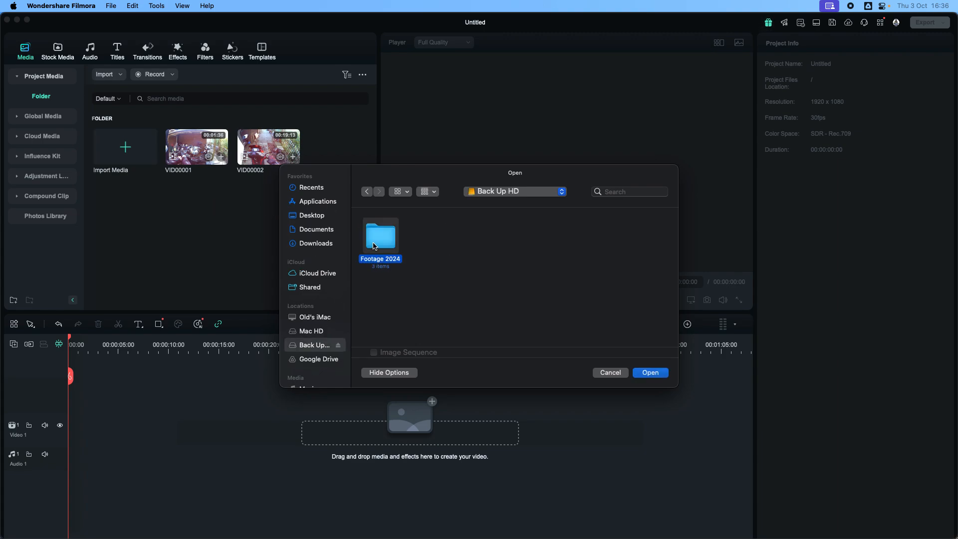
double_click(375, 246)
double_click(440, 240)
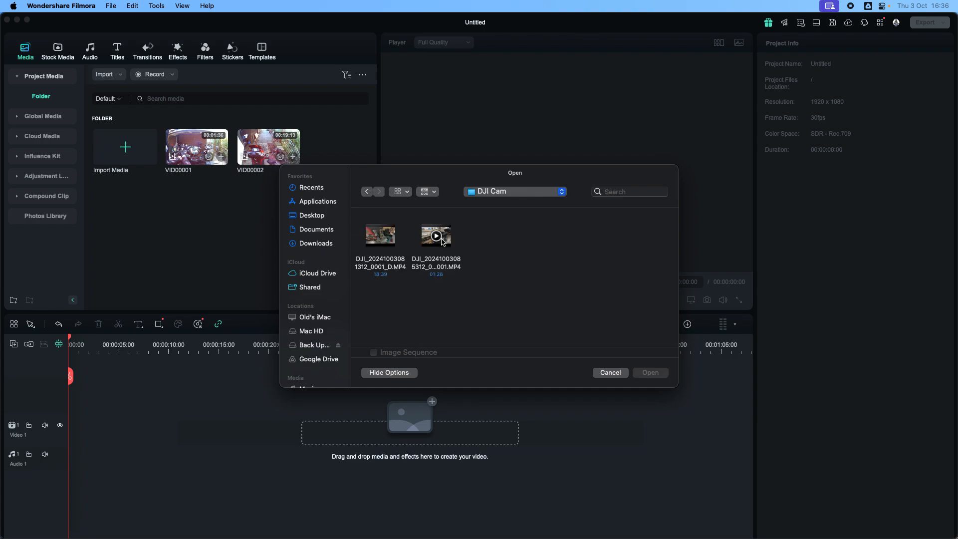
drag(480, 226, 376, 266)
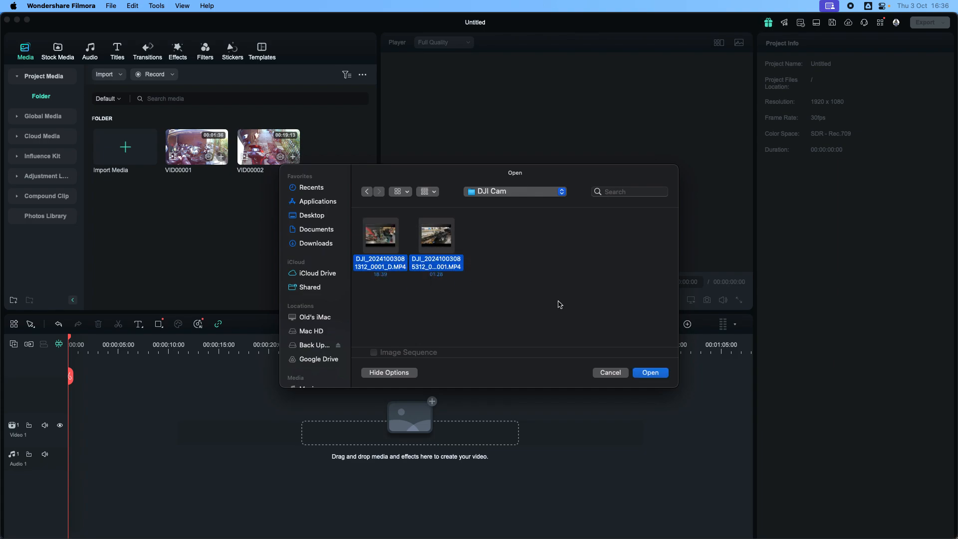
click(650, 374)
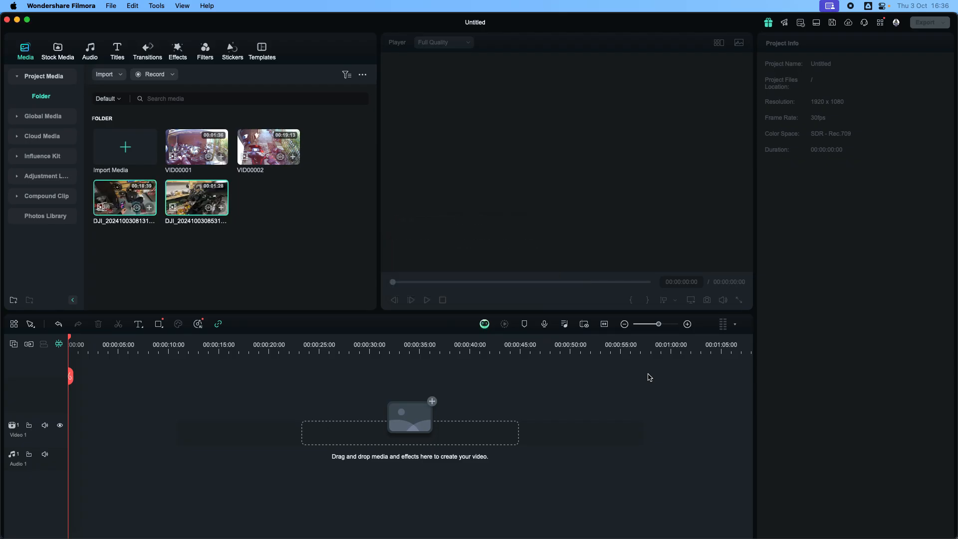
Import the audio recording DJI_05_20241003_094453.WAV from the Audio folder in Footage 2024 on Back Up HD.
click(141, 154)
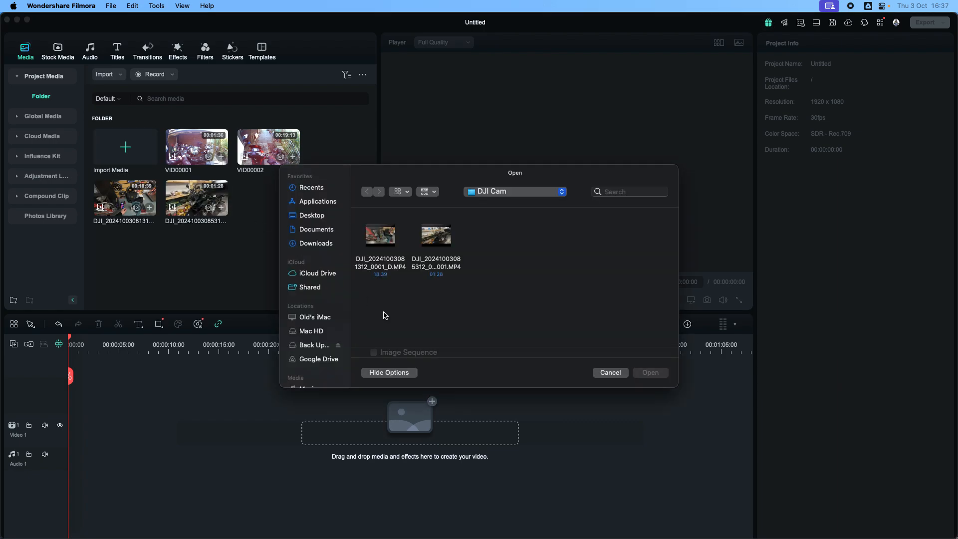
click(316, 345)
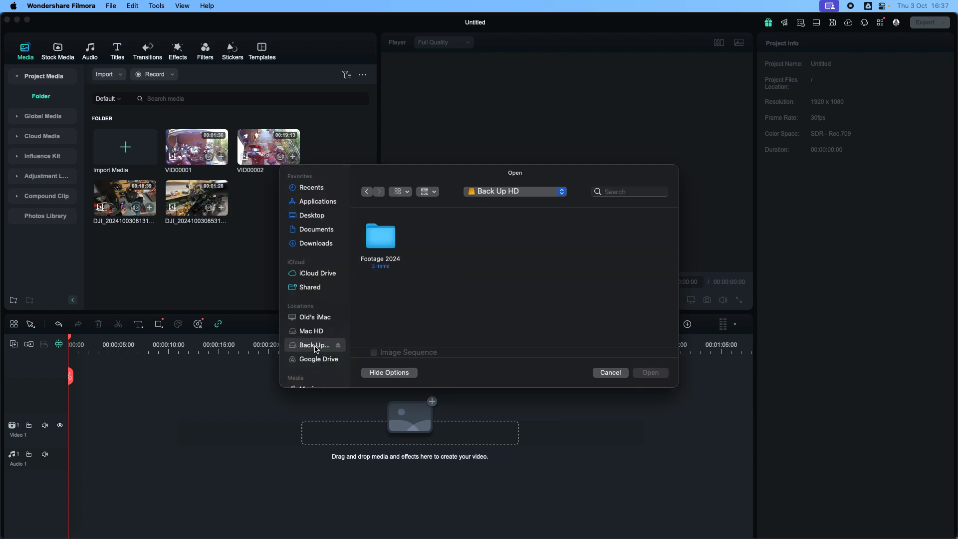
click(377, 243)
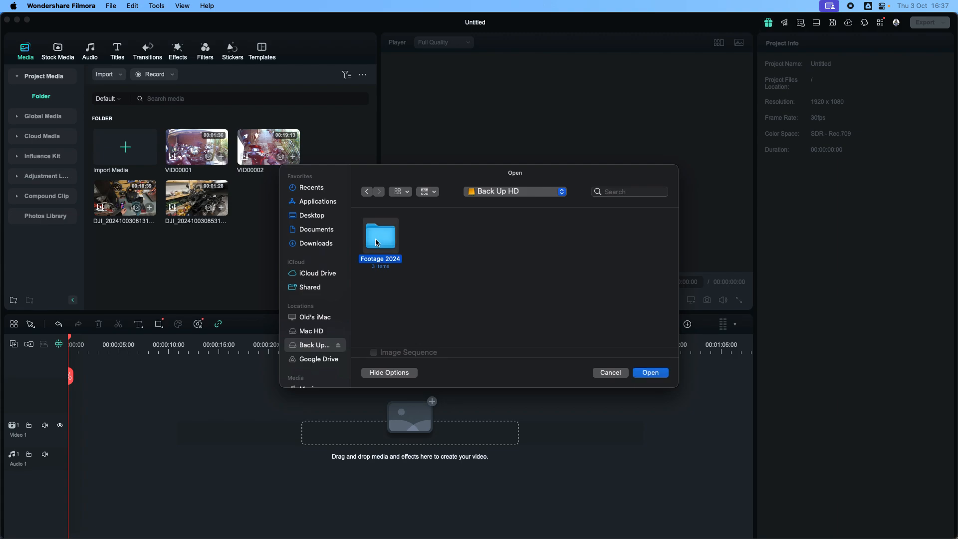
double_click(377, 244)
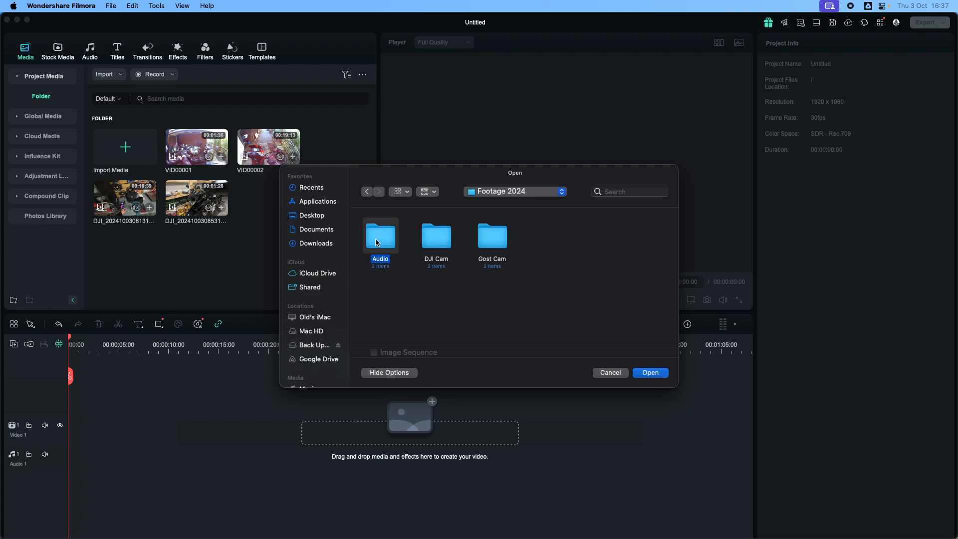
double_click(379, 239)
click(436, 236)
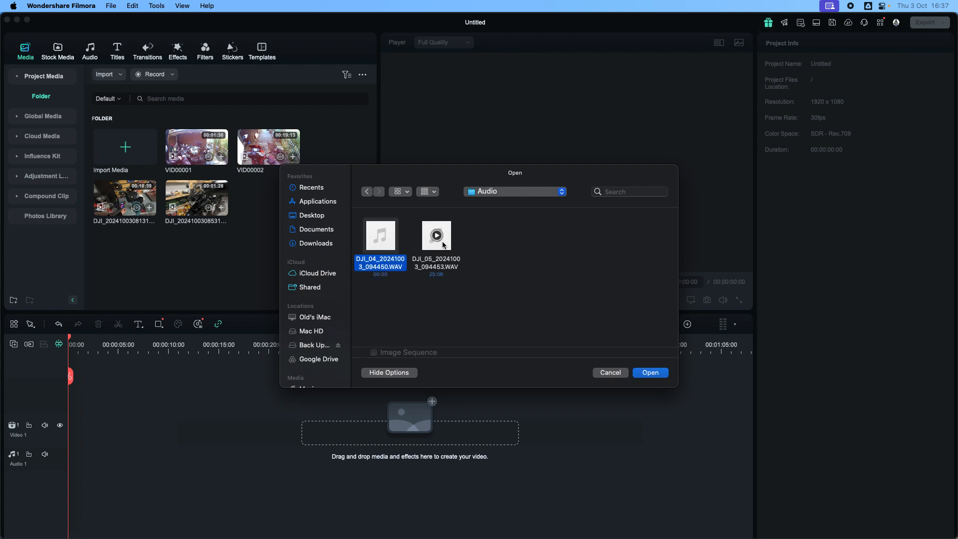
click(651, 373)
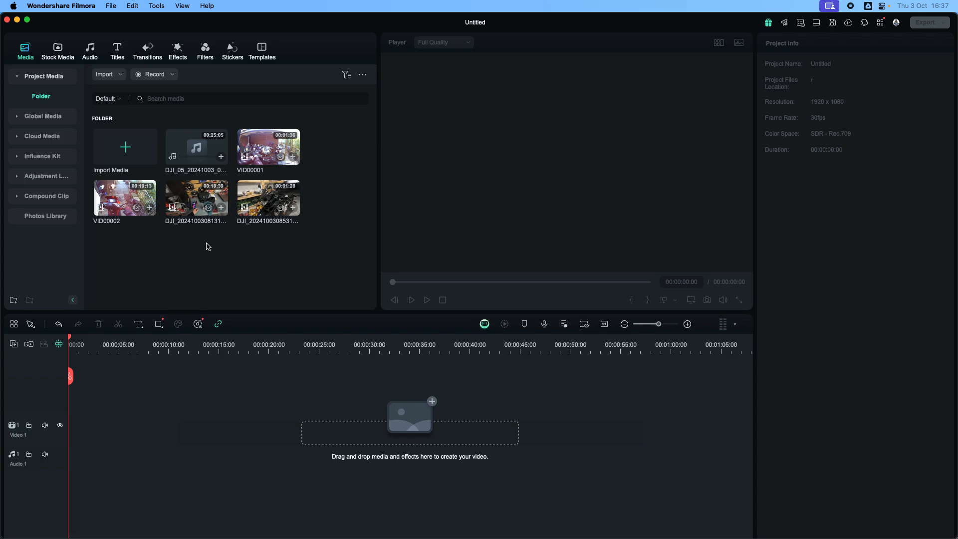
Preview the two imported DJI video clips in the player, then stop playback.
click(199, 212)
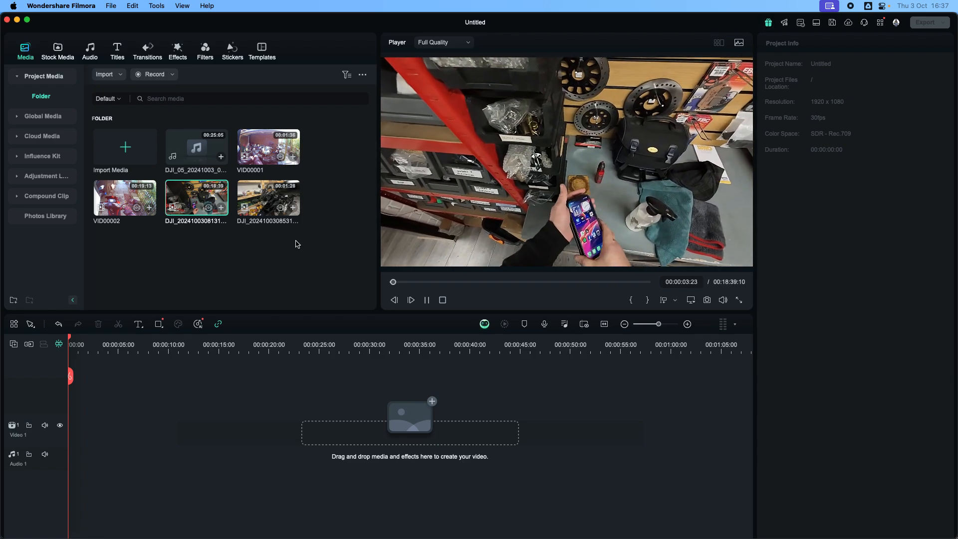
click(266, 206)
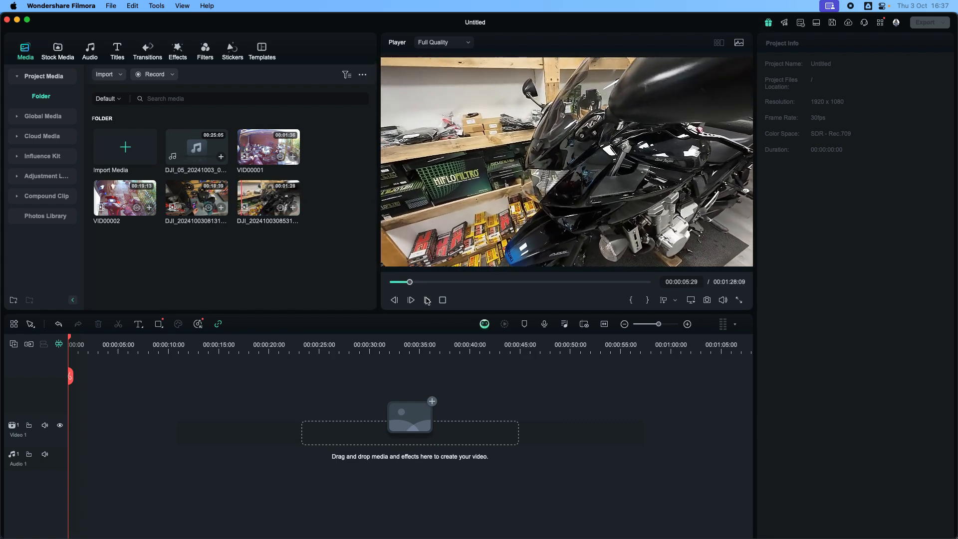
click(443, 300)
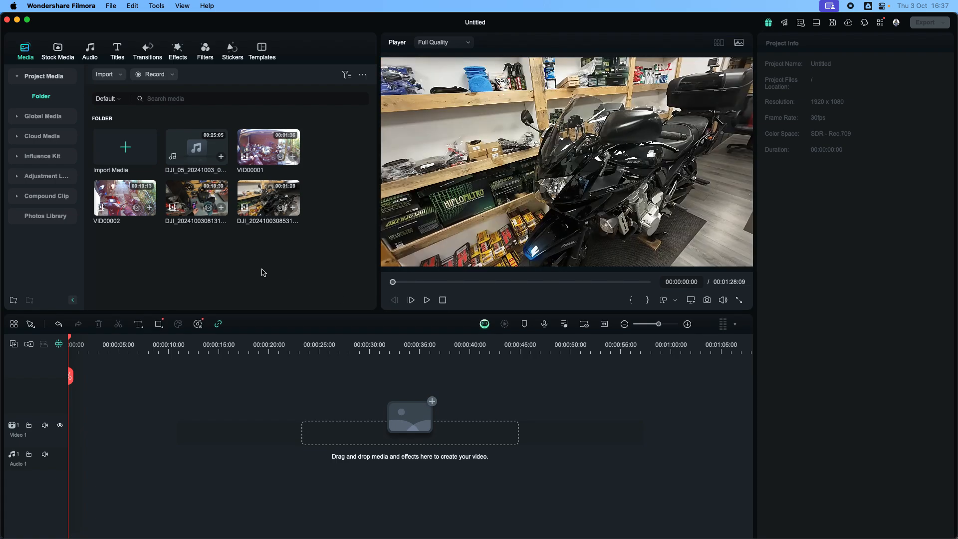
Place the longer DJI video clip at the start of the Video 1 track, keeping the project settings of 1920 x 1080 30fps.
double_click(193, 205)
drag(194, 205, 107, 446)
drag(88, 445, 72, 444)
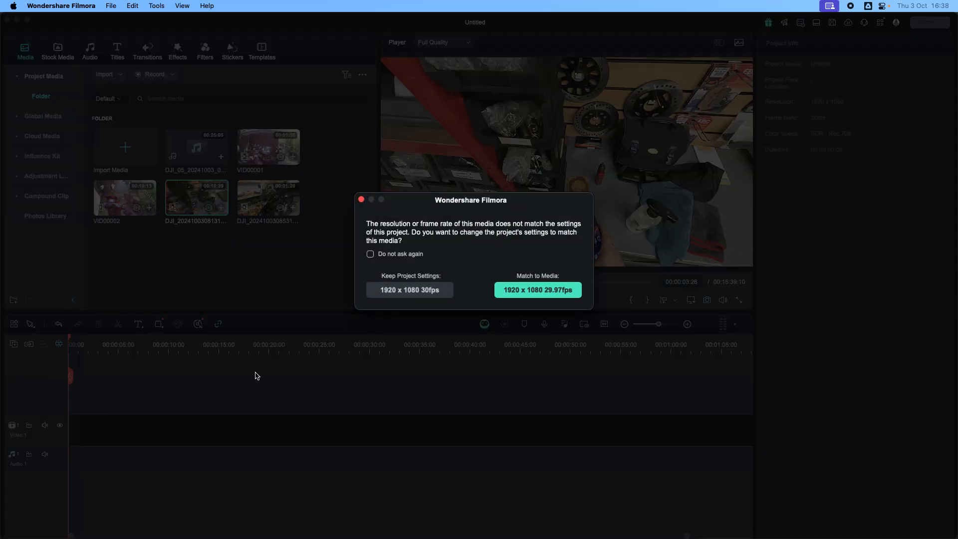
click(424, 295)
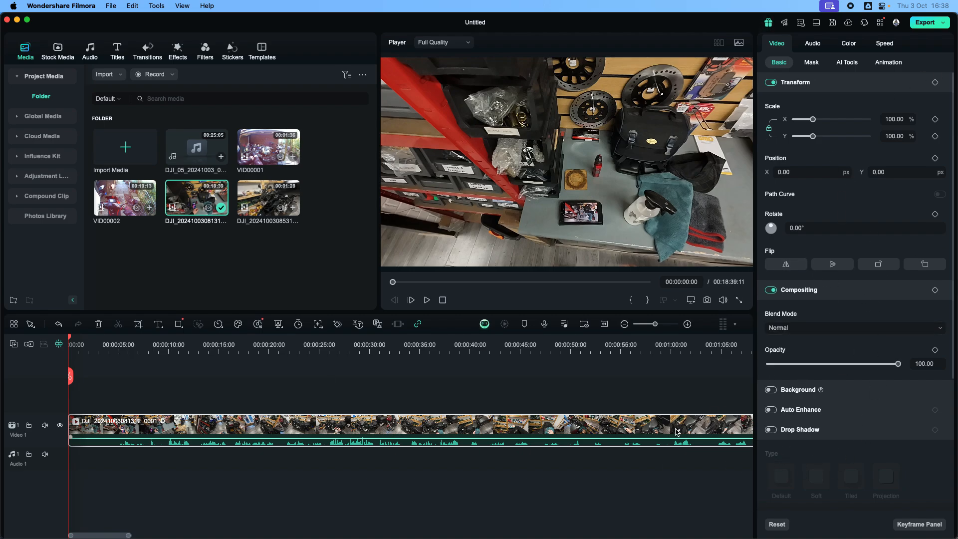
click(690, 373)
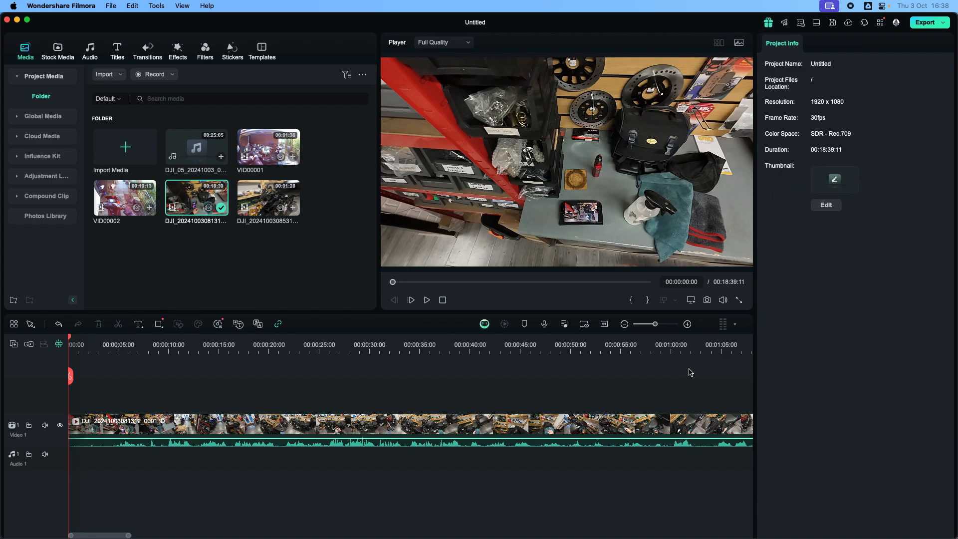
click(296, 448)
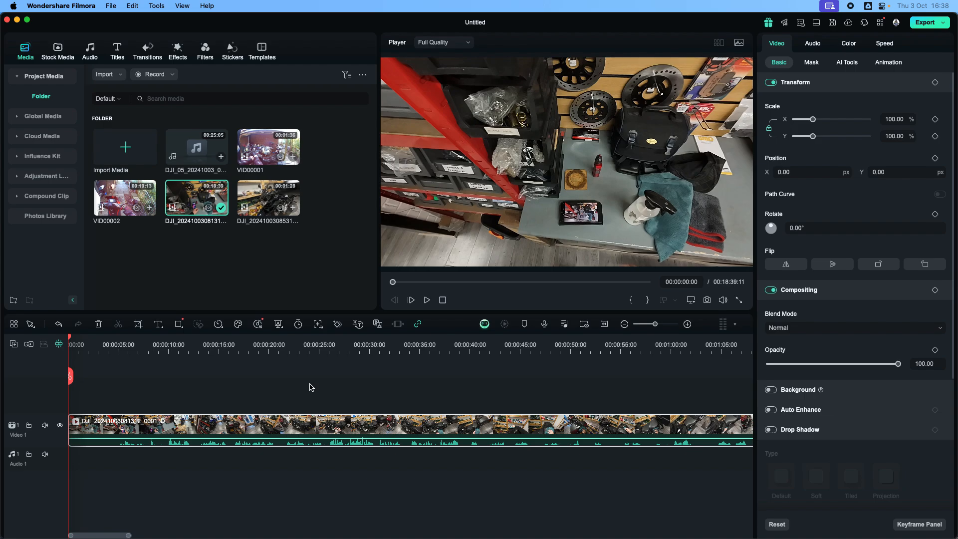
click(271, 246)
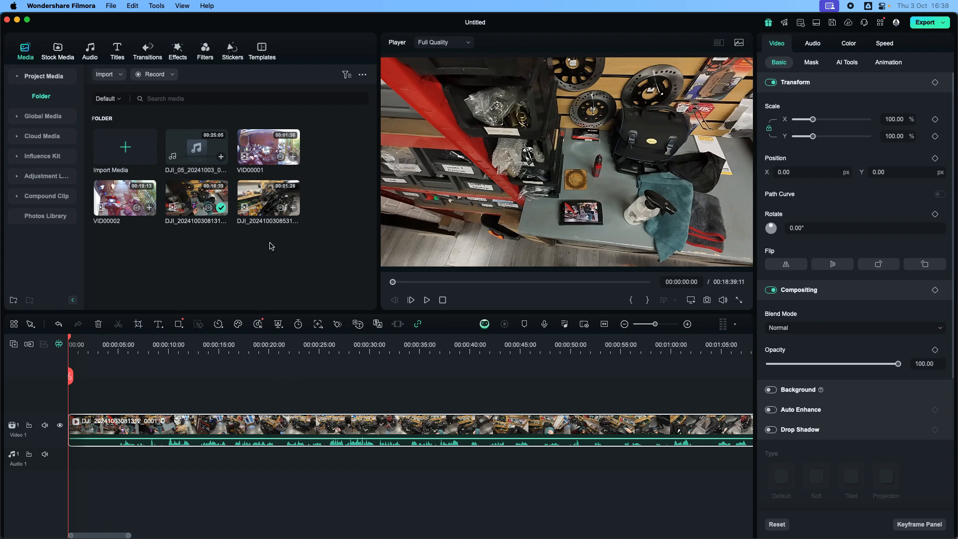
Place the shorter DJI clip at the start of the Video 2 track, keeping project settings of 1920 x 1080 30fps without asking again.
double_click(262, 205)
drag(261, 205, 78, 405)
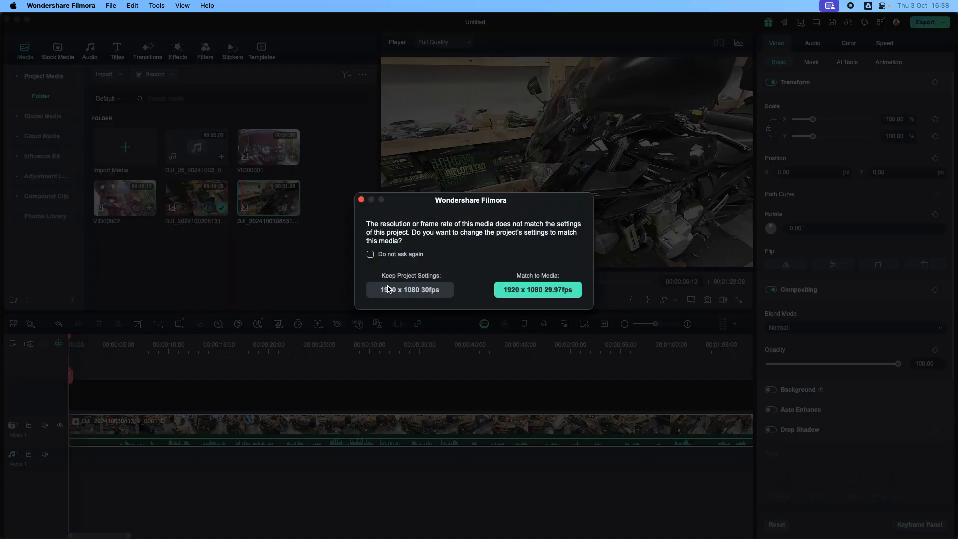
click(372, 255)
click(395, 290)
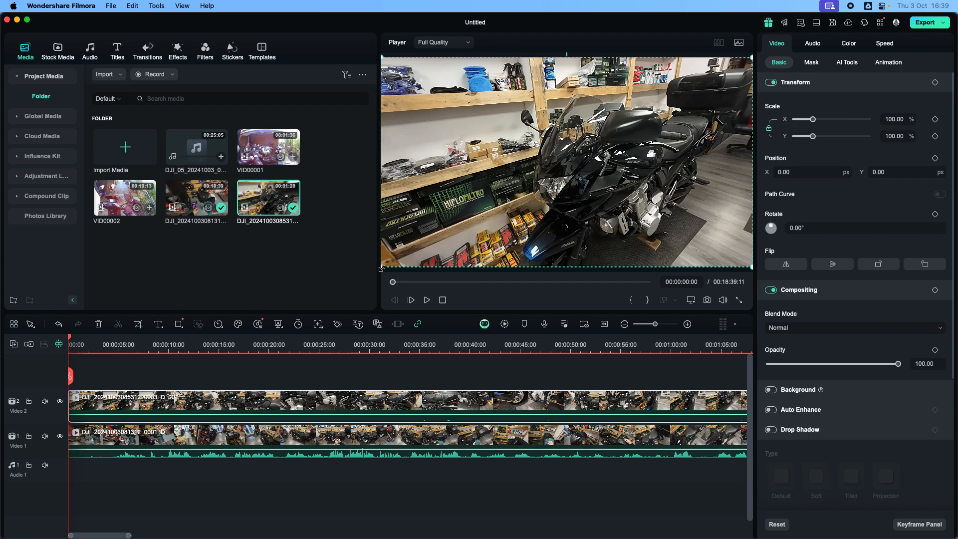
Scale the Video 2 clip to 50% as a picture-in-picture in the top-right corner of the frame.
drag(382, 268, 599, 166)
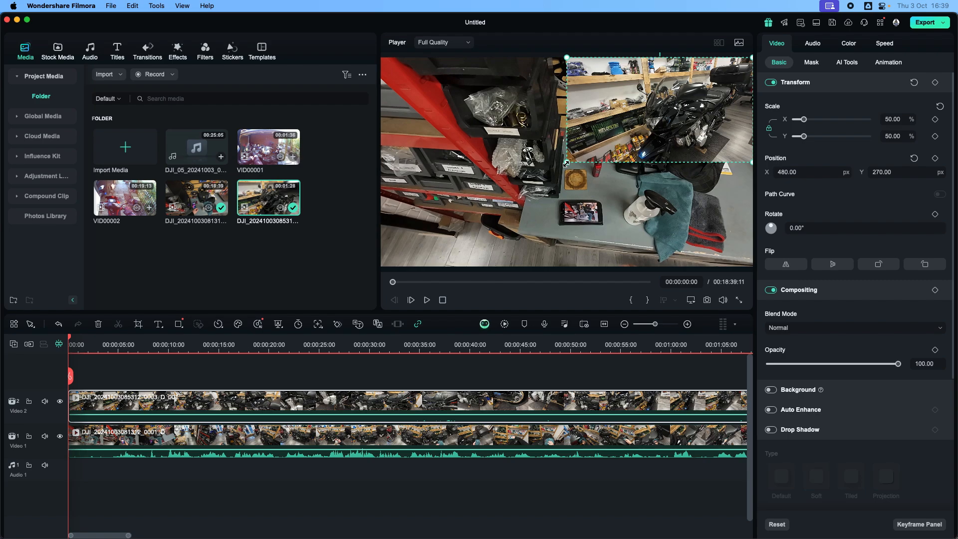
drag(567, 163, 599, 165)
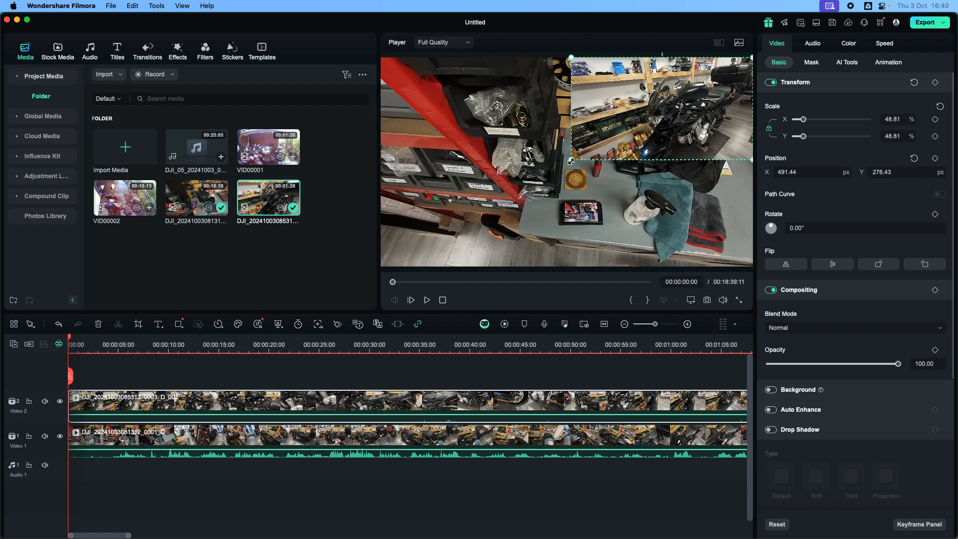
drag(572, 161, 608, 164)
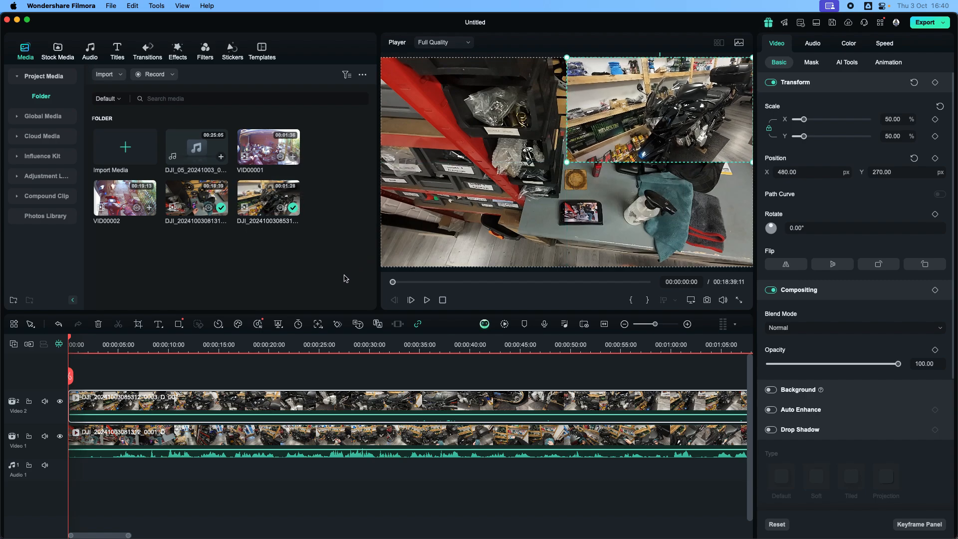
Play the picture-in-picture composition with the player sound muted, then pause it.
click(427, 300)
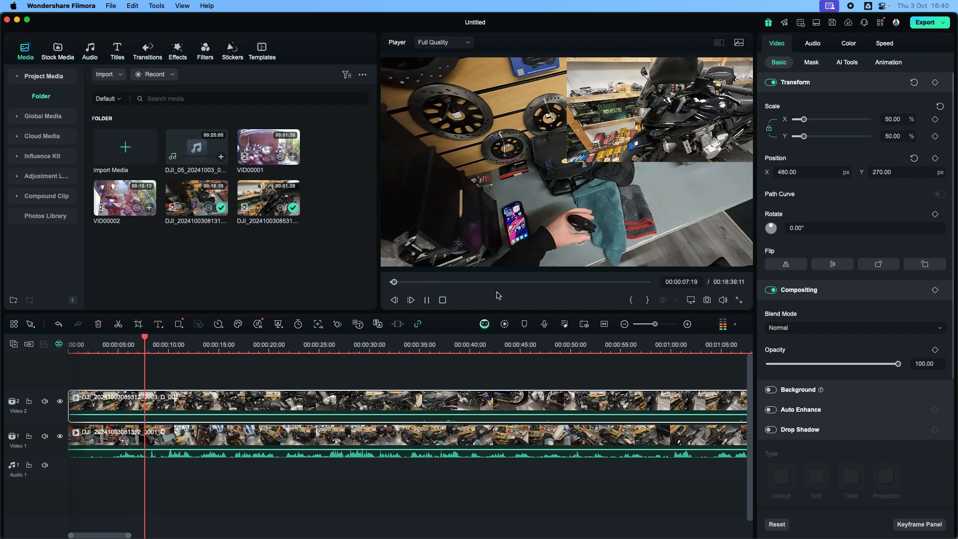
mouse_move(723, 304)
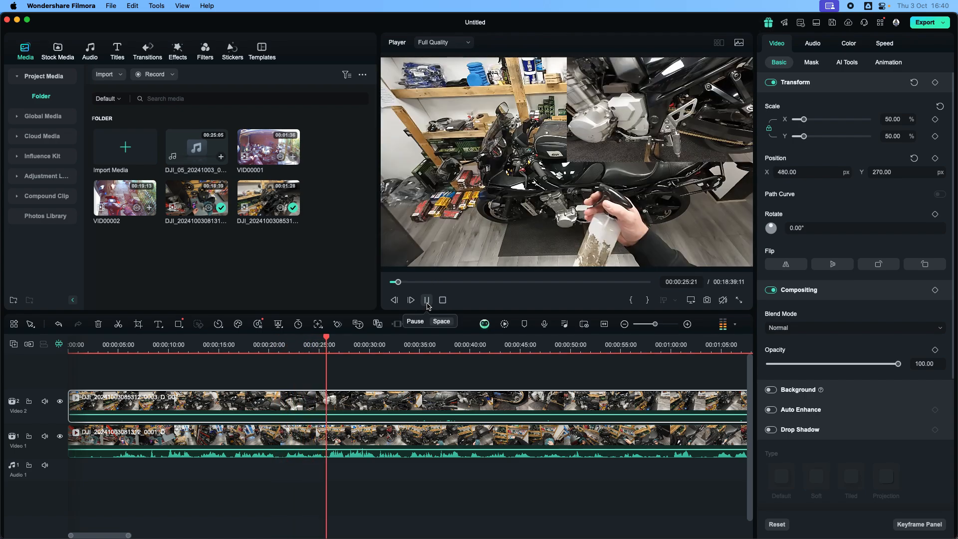
click(427, 301)
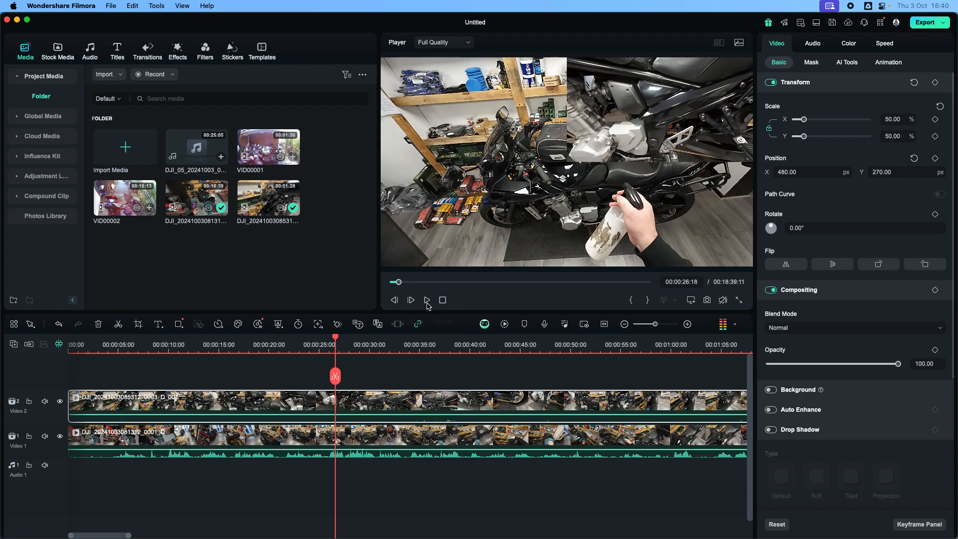
Enlarge the Video 2 clip to 100% so it fills the frame, then play a few seconds and pause.
click(602, 144)
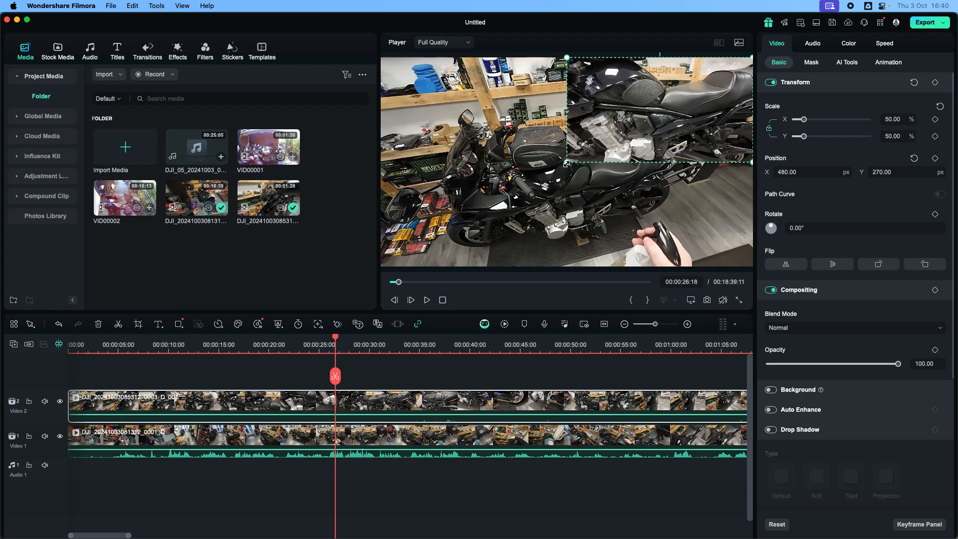
drag(567, 163, 458, 271)
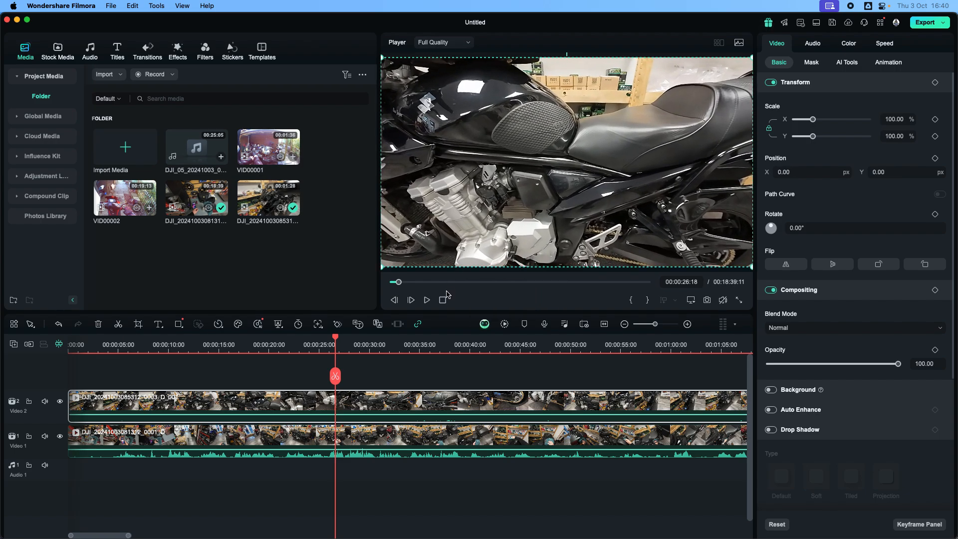
click(432, 303)
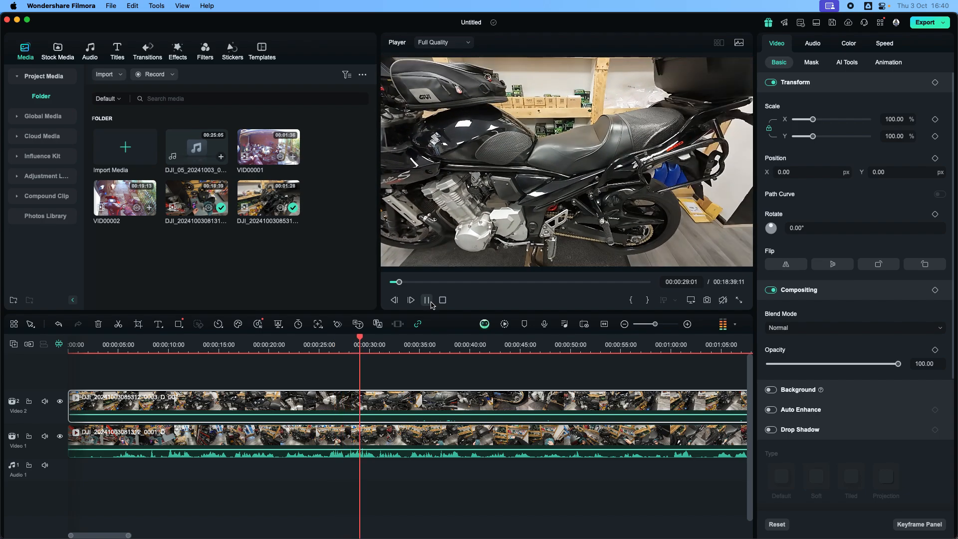
click(432, 304)
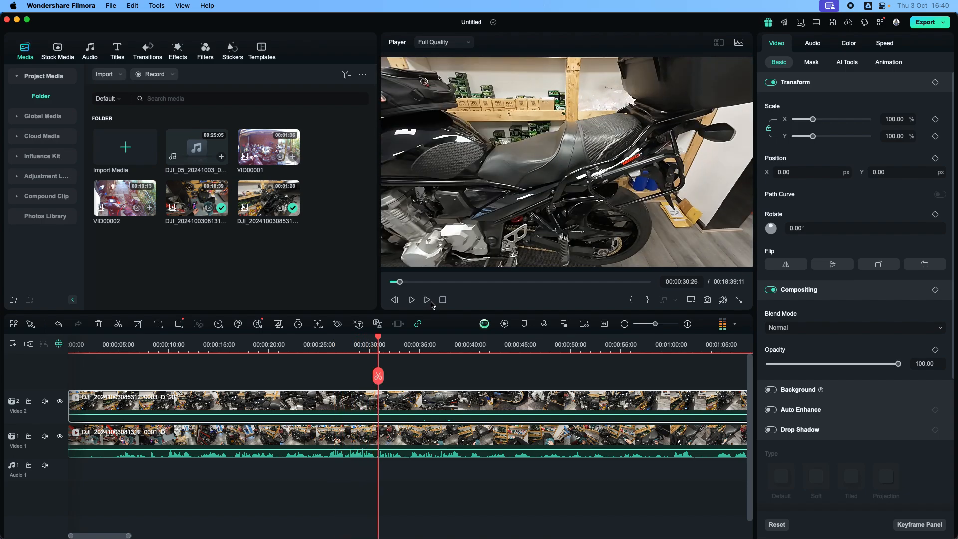
Shrink the Video 2 clip back to 50% in the frame's top-right corner and return the playhead to the start.
click(400, 258)
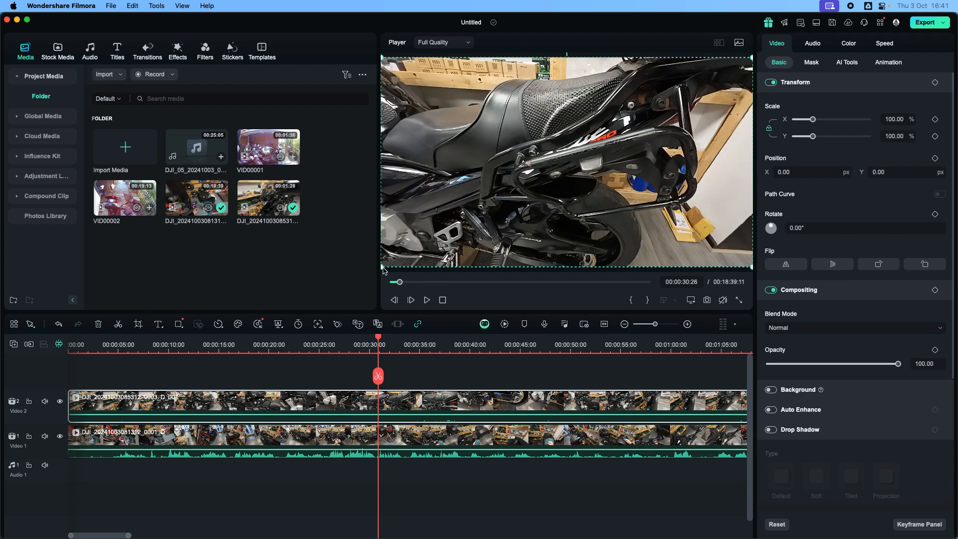
drag(381, 267, 567, 152)
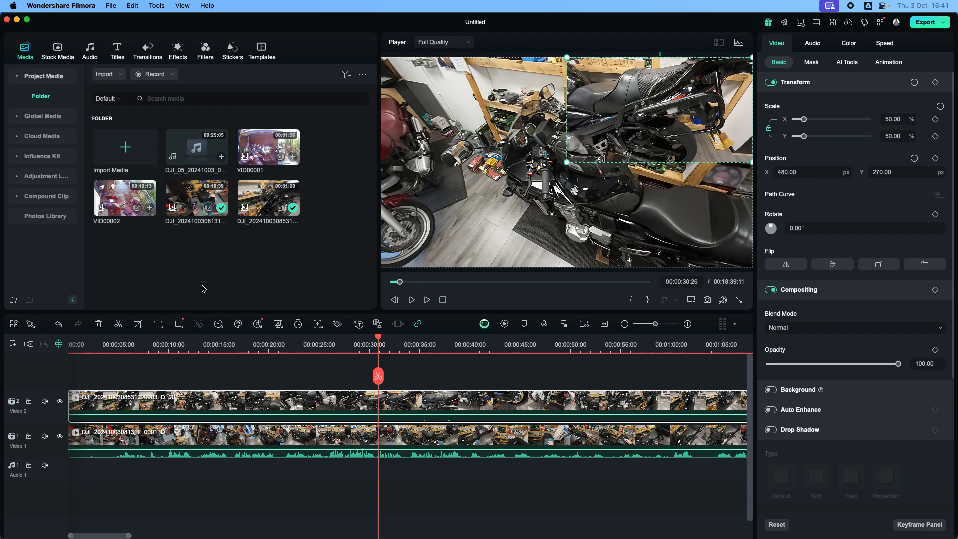
click(205, 450)
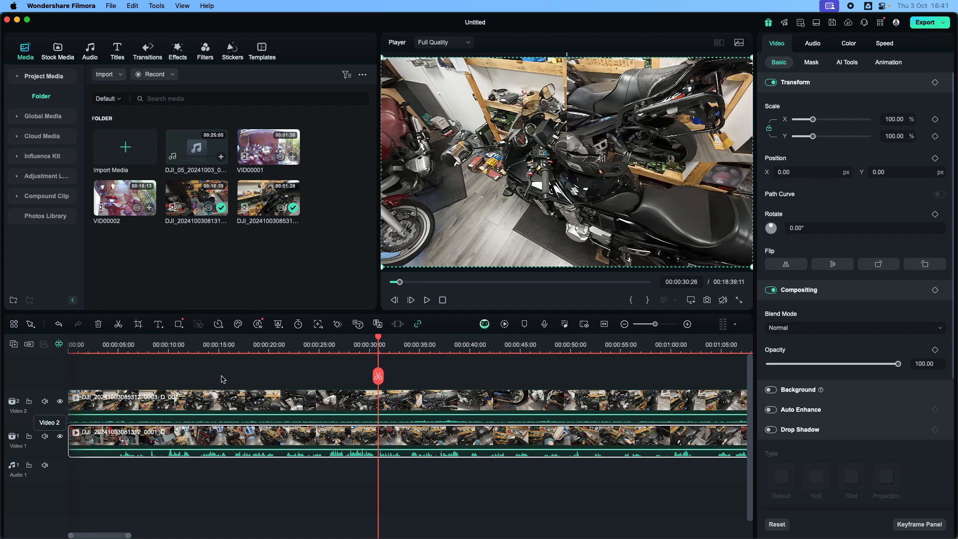
click(442, 300)
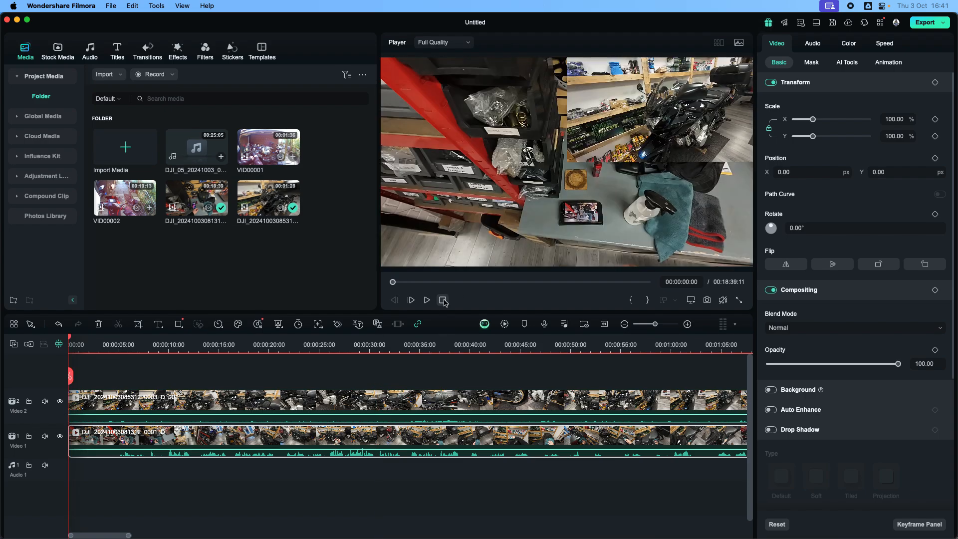
Unlink the scale proportions and stretch the Video 2 clip along the frame's right edge to about 45% width and 100% height.
click(664, 134)
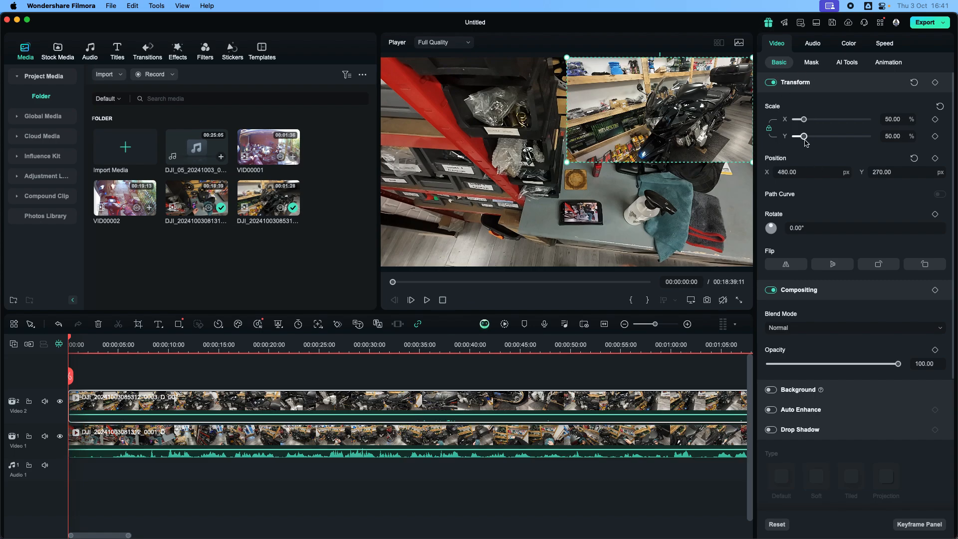
drag(805, 141, 804, 142)
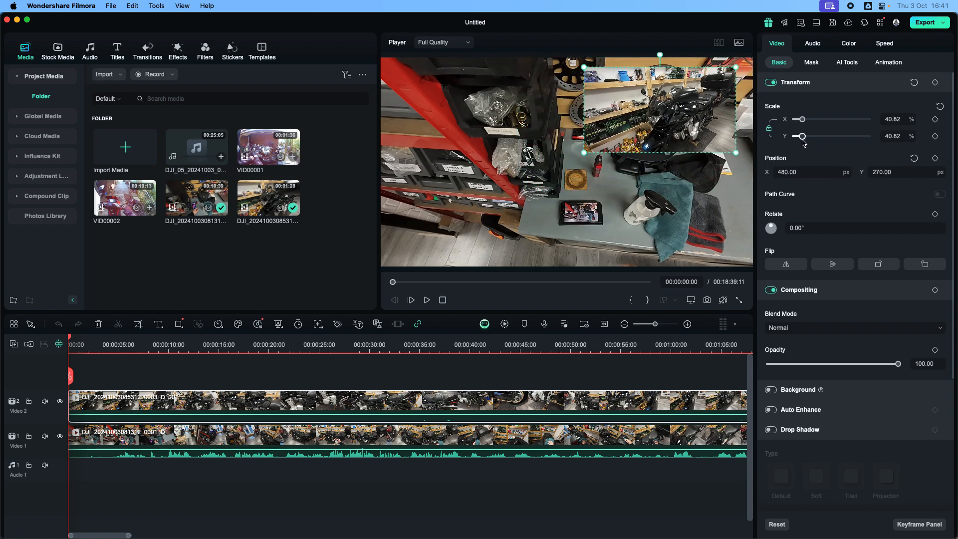
click(769, 128)
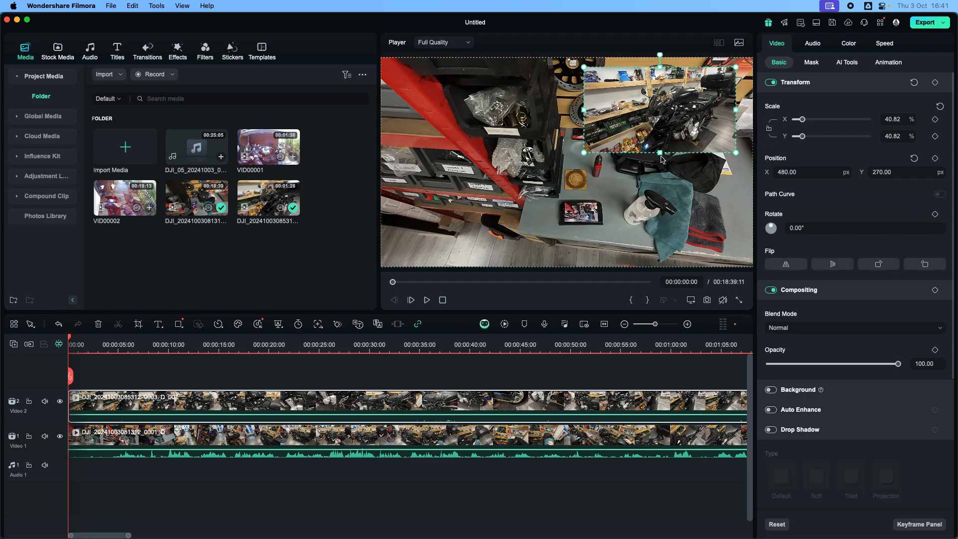
drag(660, 152, 662, 267)
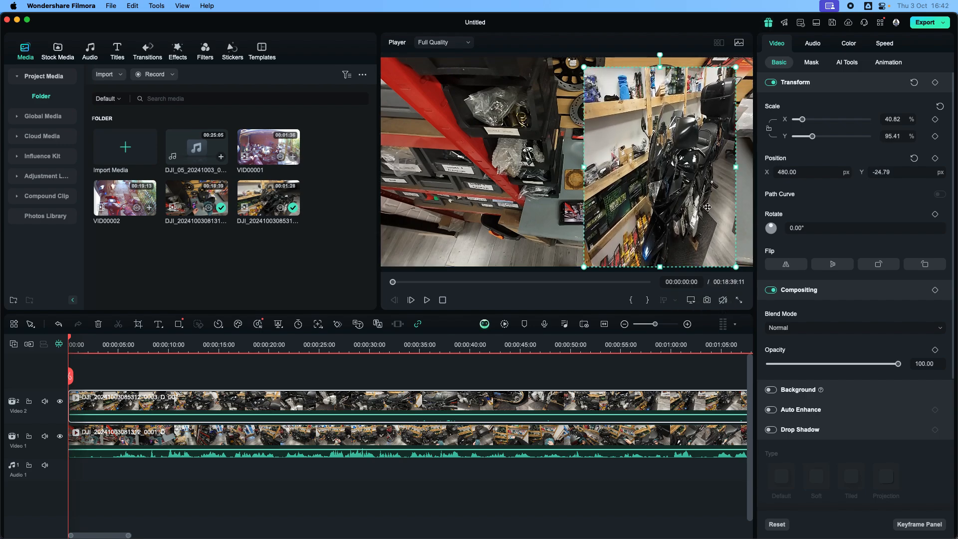
drag(734, 168, 753, 168)
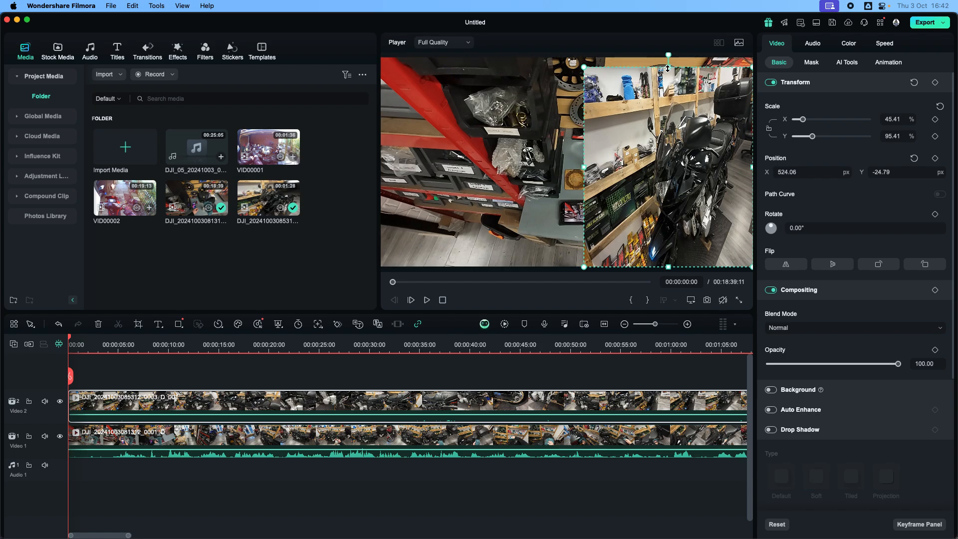
drag(668, 68, 663, 61)
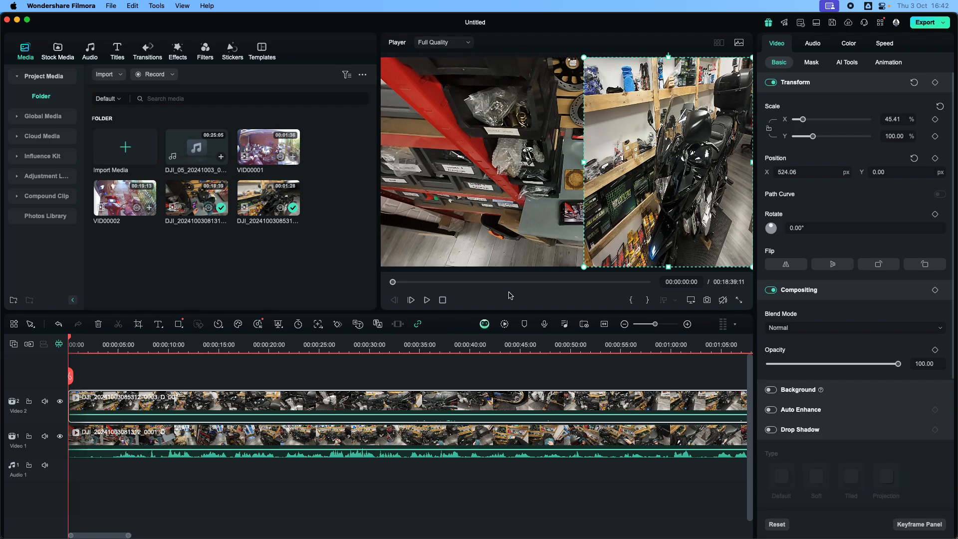
click(413, 496)
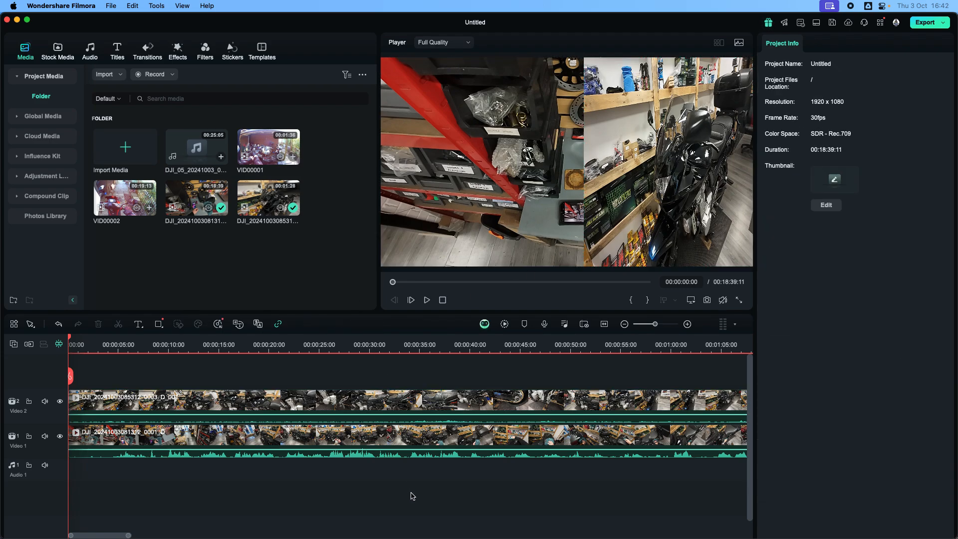
Resize the Video 1 clip to about 55% width and 100% height, filling the frame area left of the other clip.
click(533, 200)
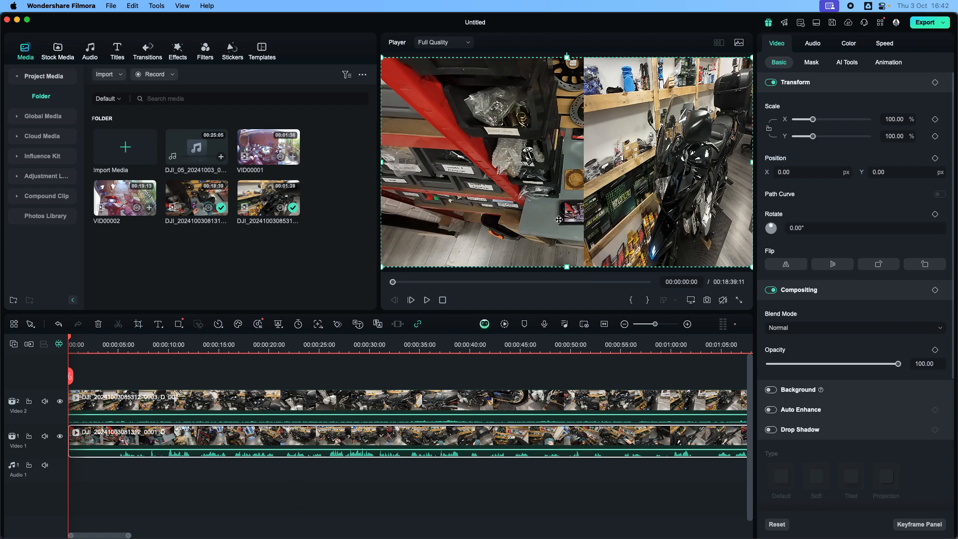
drag(383, 267, 487, 202)
drag(519, 157, 323, 205)
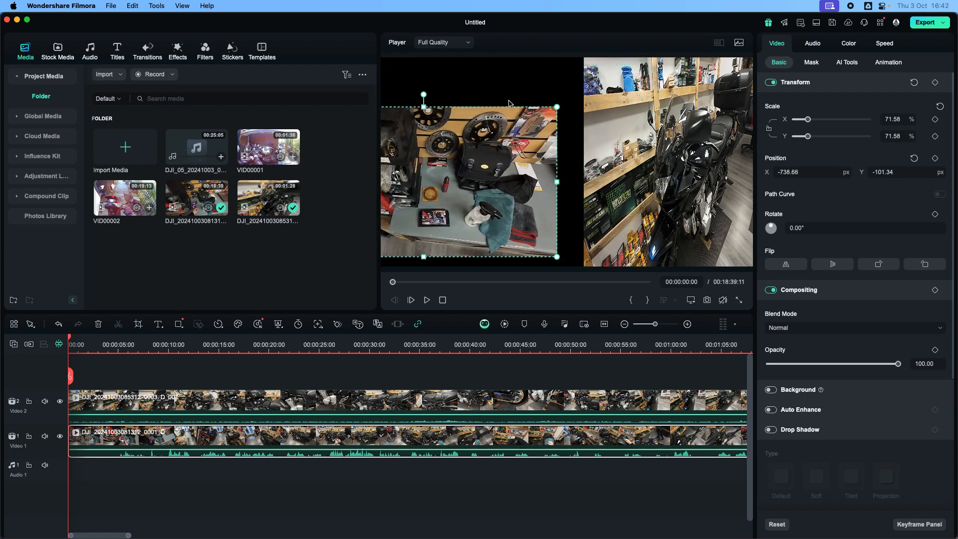
drag(556, 108, 459, 163)
drag(413, 189, 502, 89)
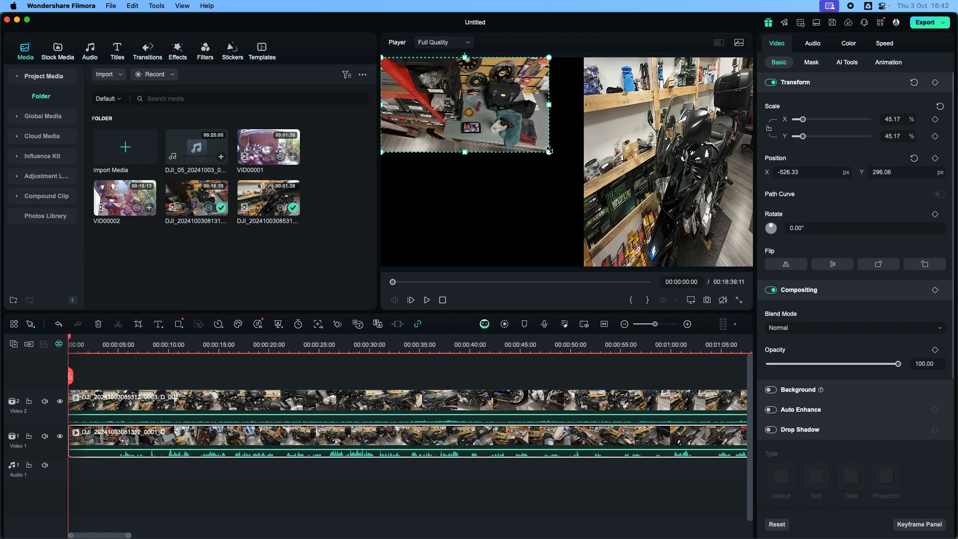
drag(550, 152, 584, 172)
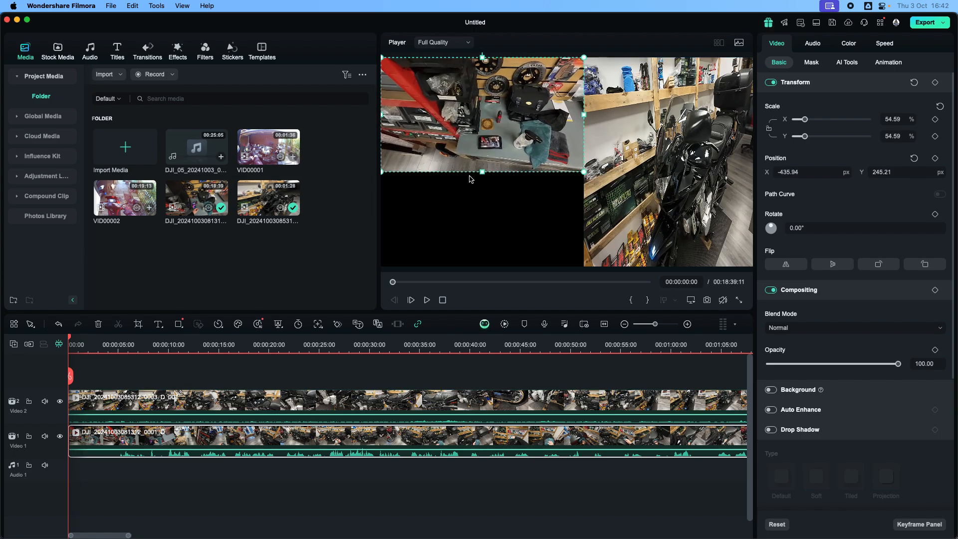
drag(483, 173, 483, 269)
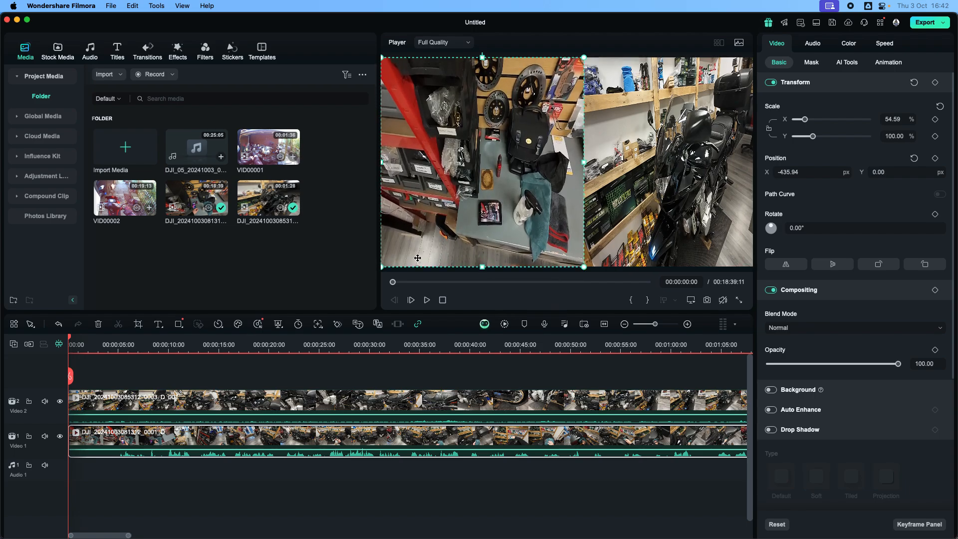
click(375, 508)
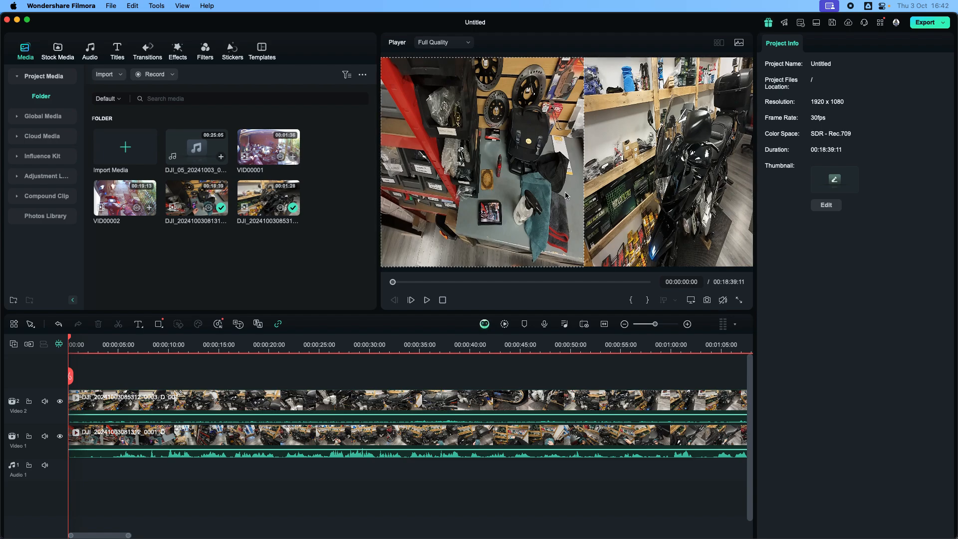
Play the side-by-side split-screen composition for several seconds, then pause it.
click(297, 444)
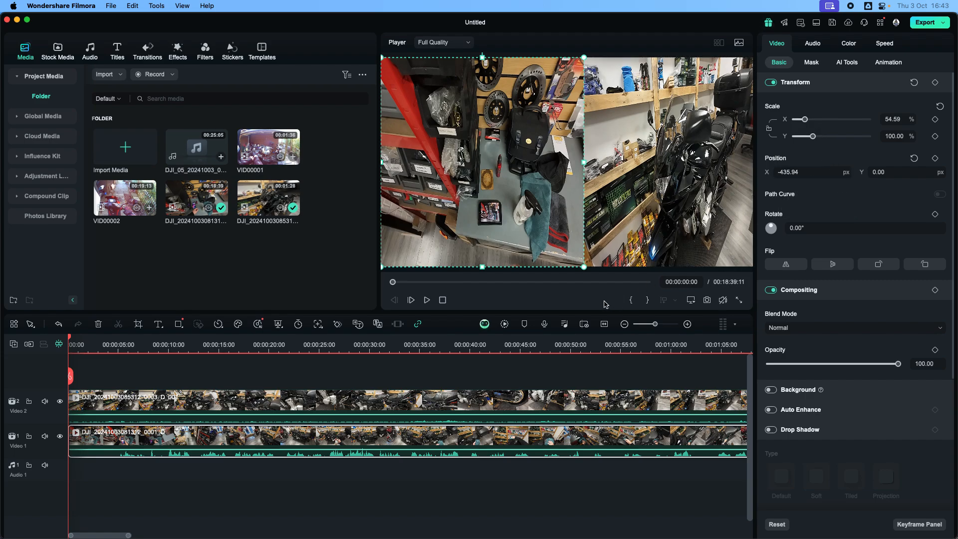
click(441, 494)
click(427, 301)
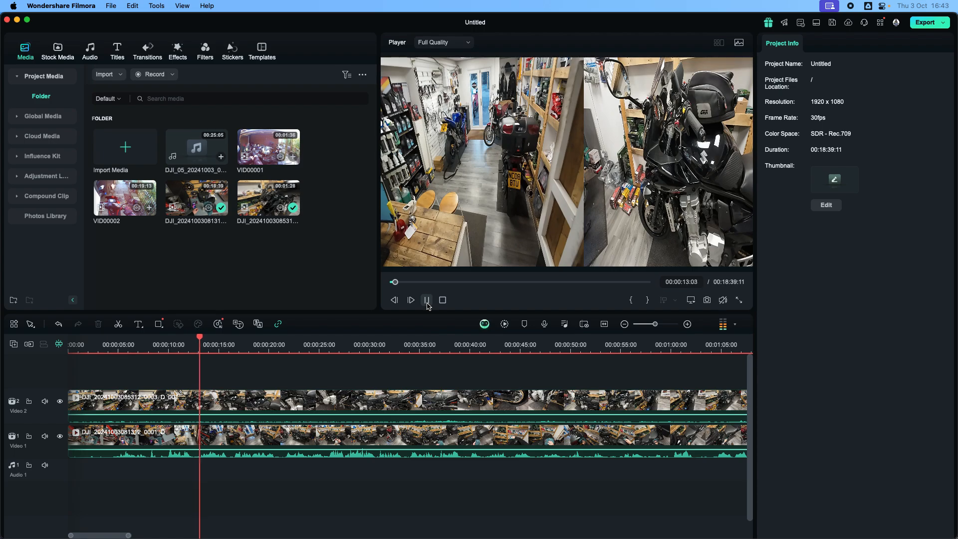
click(427, 301)
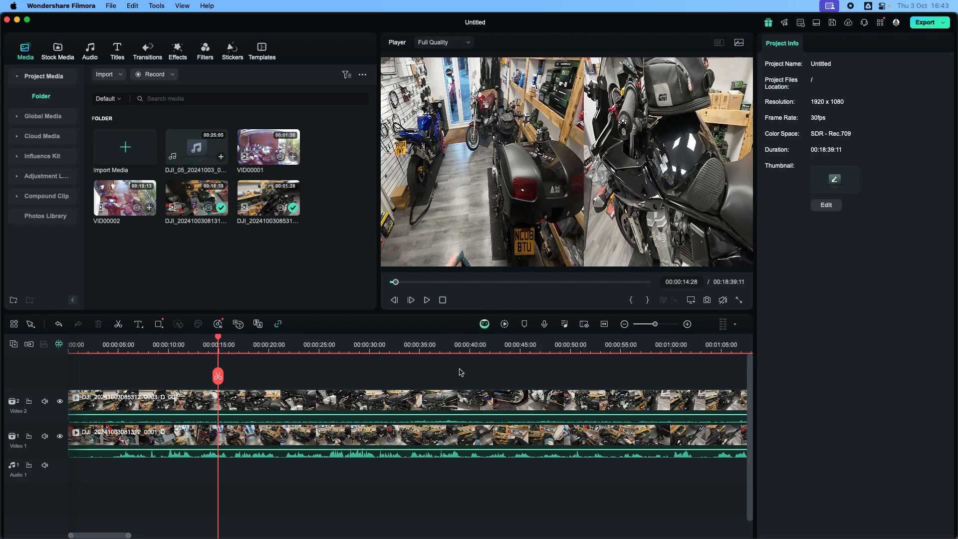
Replace the two DJI clips on the timeline with VID00001 at the start of the Video 1 track.
click(417, 445)
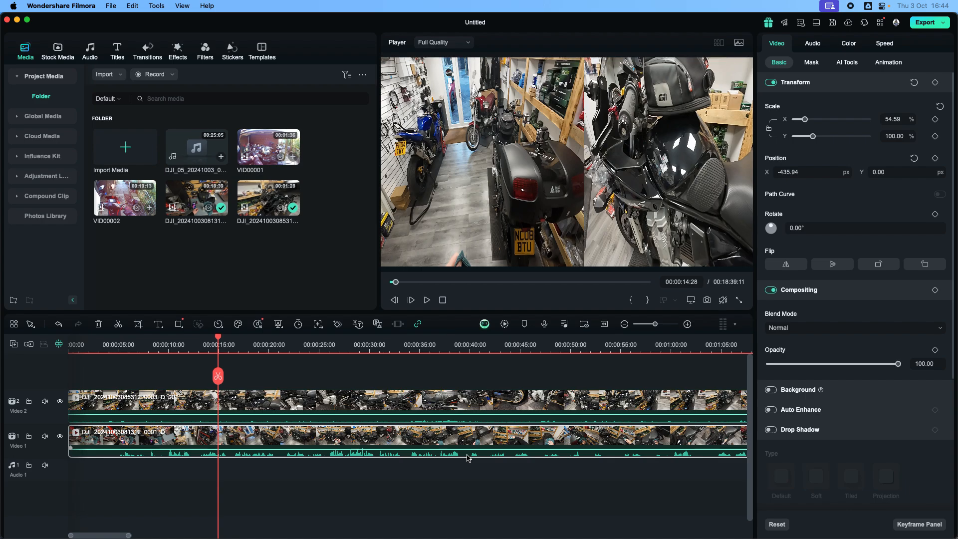
key(Delete)
click(438, 417)
key(Delete)
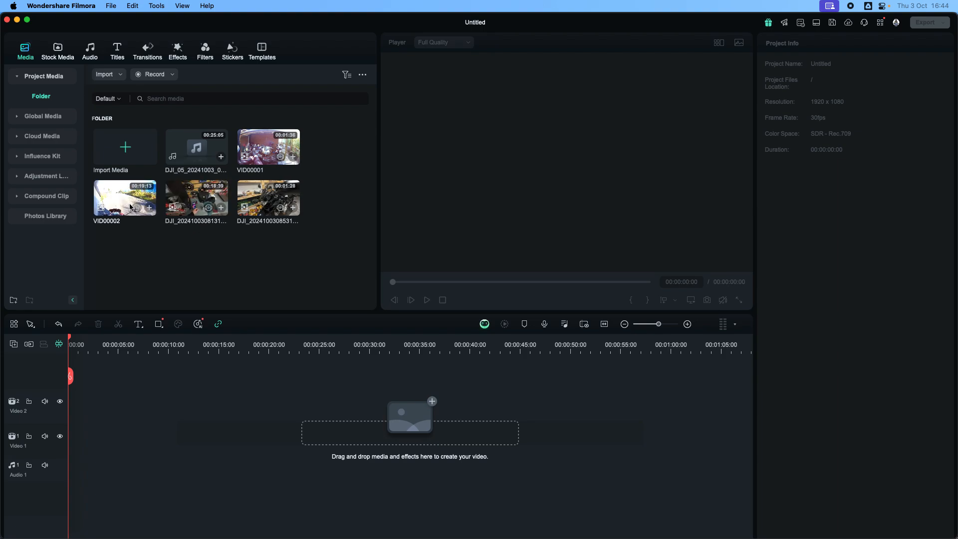
drag(269, 150, 68, 450)
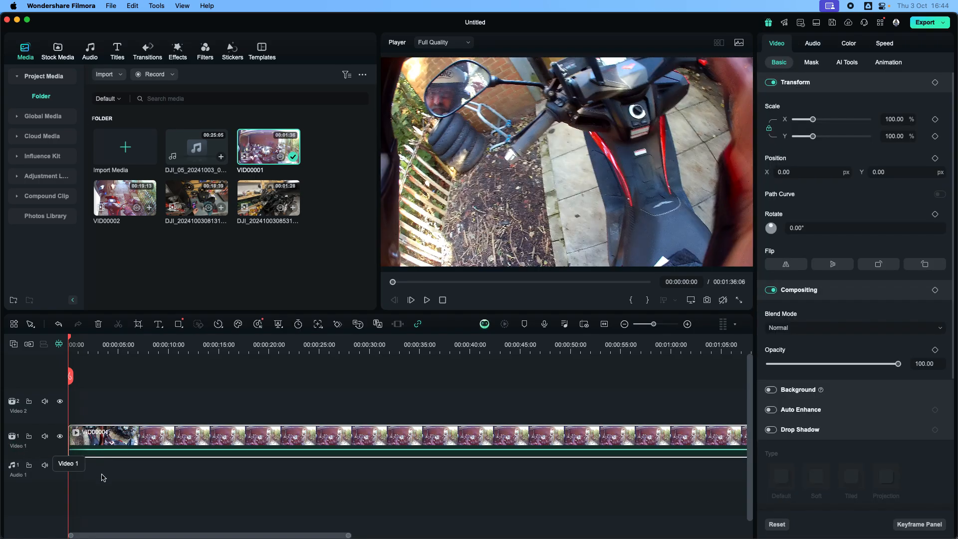
Place VID00002 at the start of the Video 2 track above VID00001, and move the playhead to 00:00:01:04.
click(102, 477)
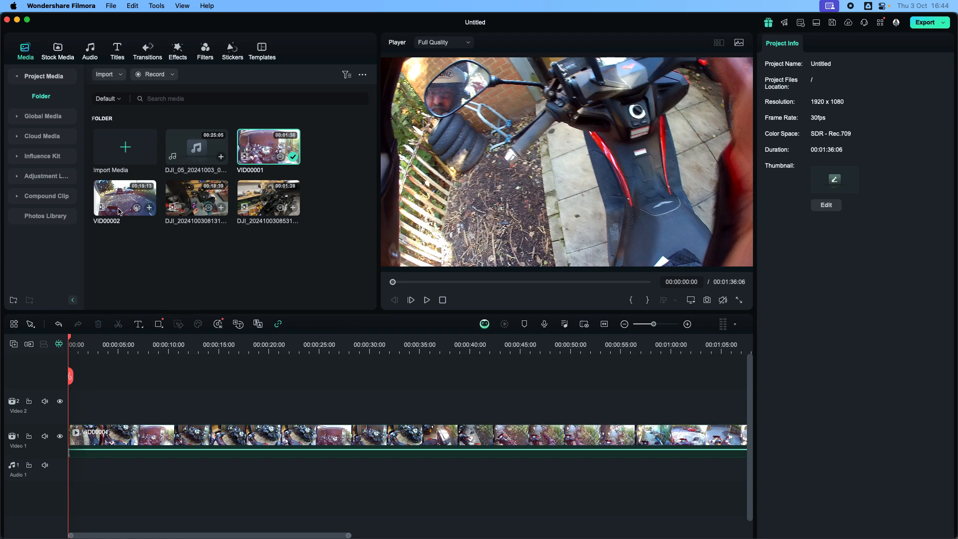
drag(119, 212, 71, 415)
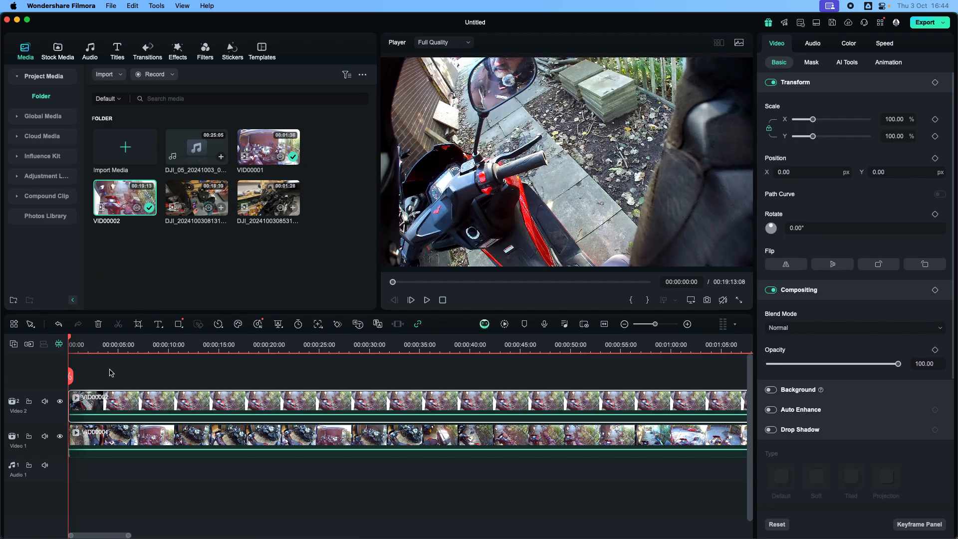
drag(69, 339, 80, 341)
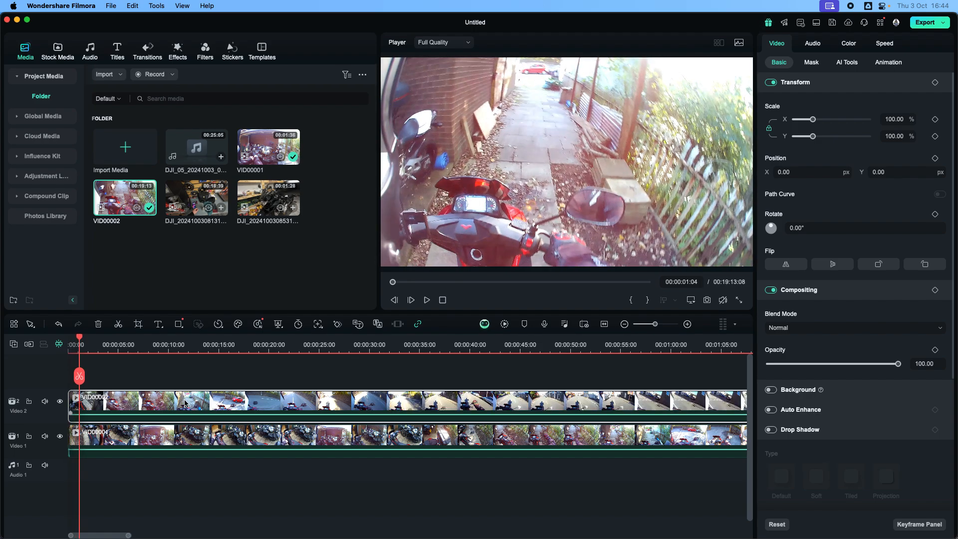
Unlink VID00001's scale proportions, and shrink VID00002 to 50% scale in the frame's upper-right corner.
click(162, 451)
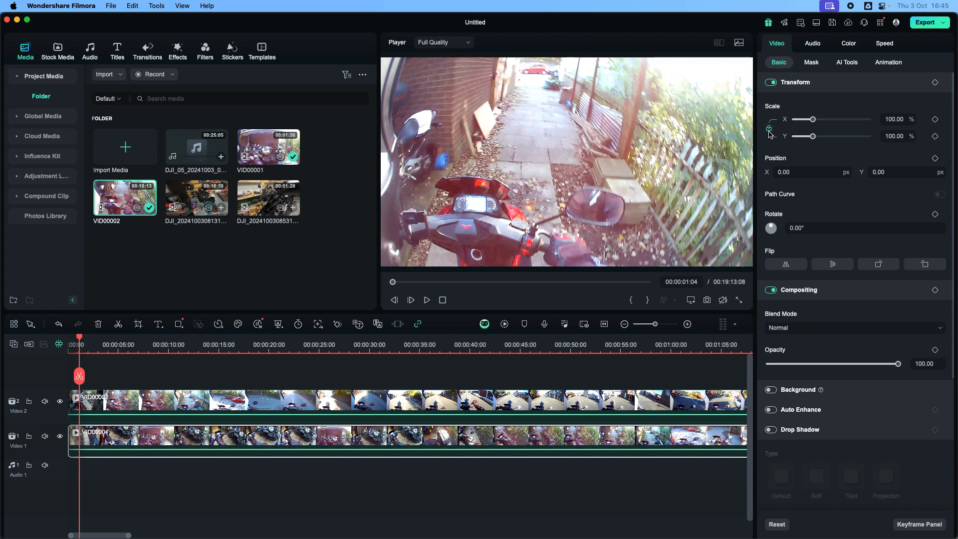
click(594, 186)
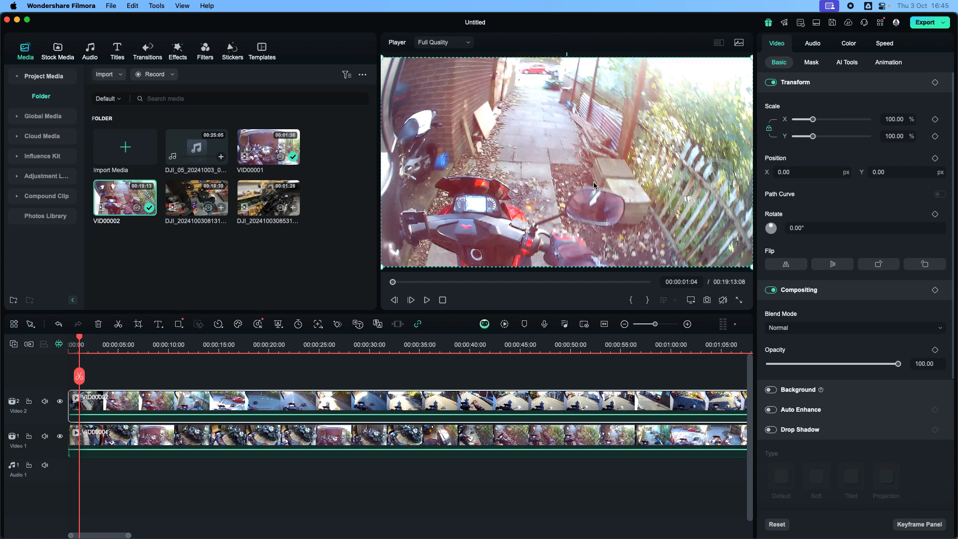
drag(382, 268, 652, 164)
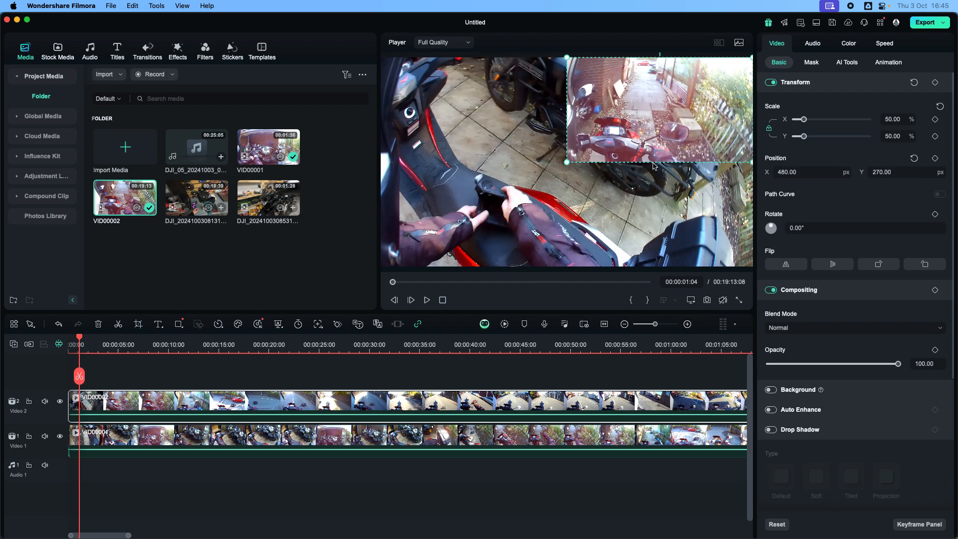
Resize VID00001 to 50% width and 100% height, filling the left half of the frame.
click(497, 199)
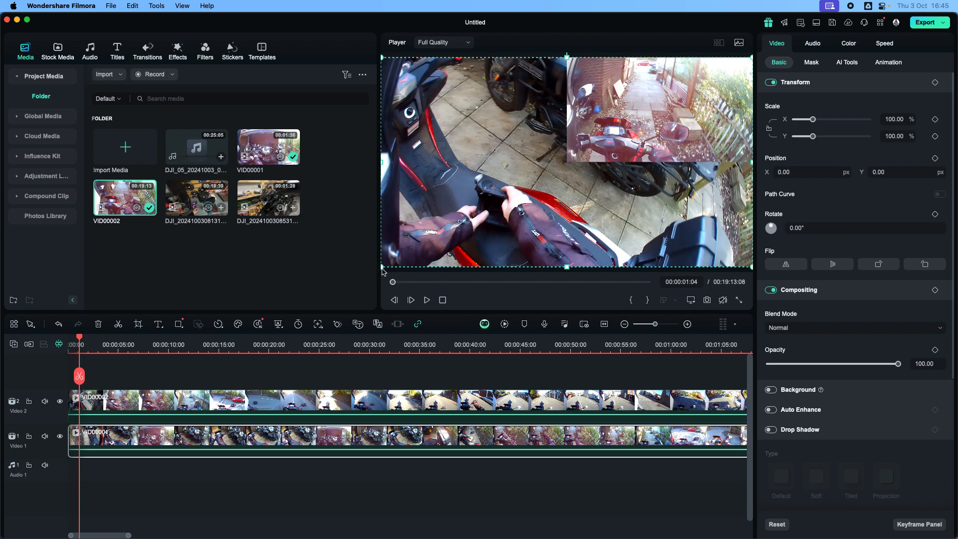
drag(382, 268, 487, 207)
drag(539, 156, 431, 216)
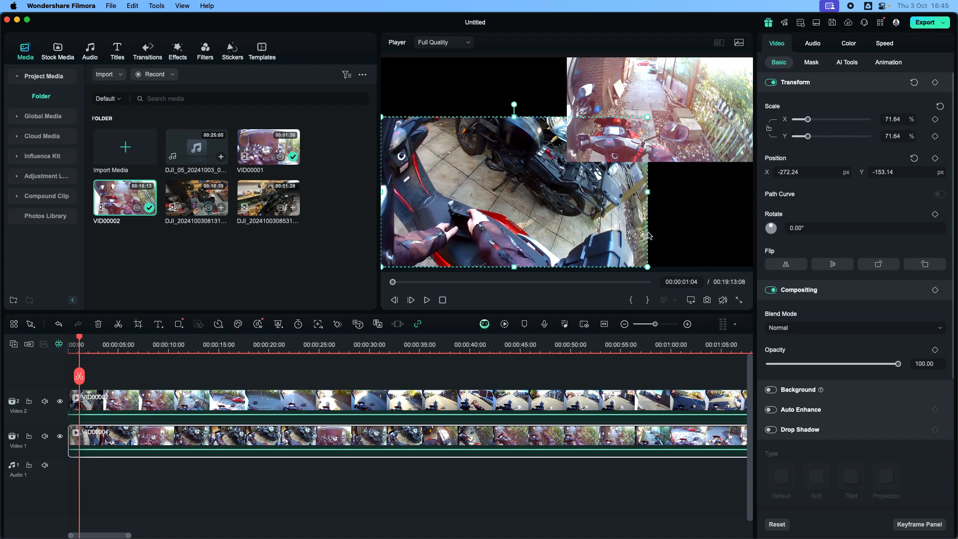
drag(647, 193, 567, 199)
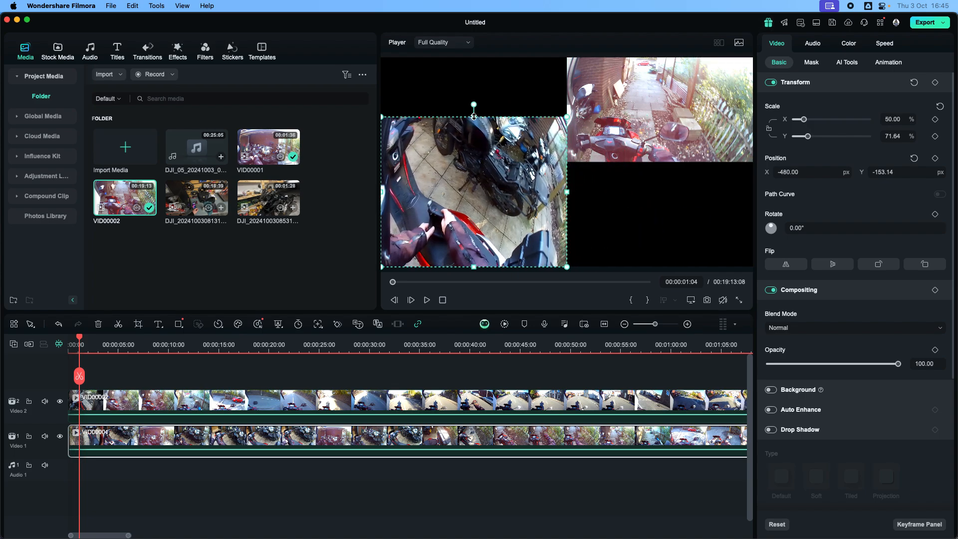
drag(474, 117, 466, 58)
Unlink VID00002's scale proportions and stretch it downward to 100% height, filling the right half of the frame.
click(624, 131)
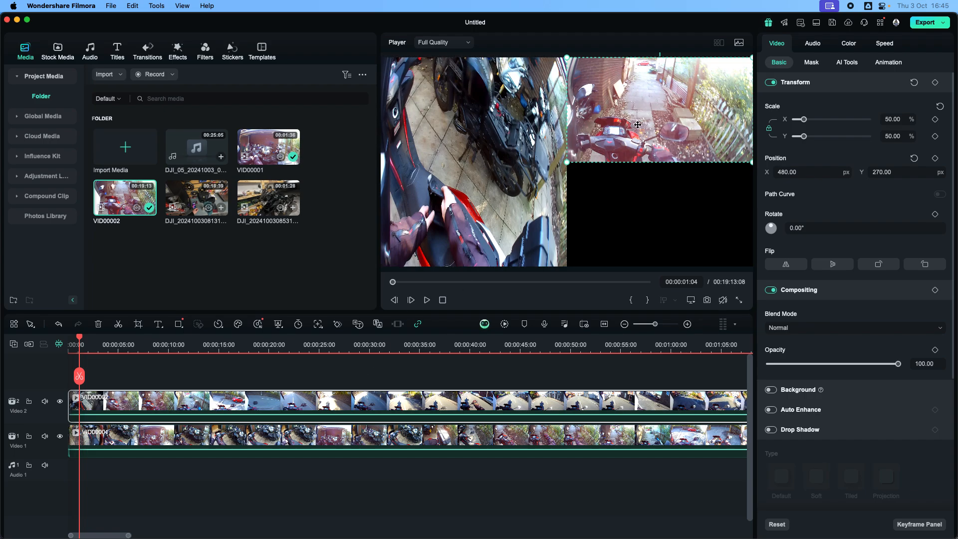
click(771, 131)
drag(660, 163, 661, 267)
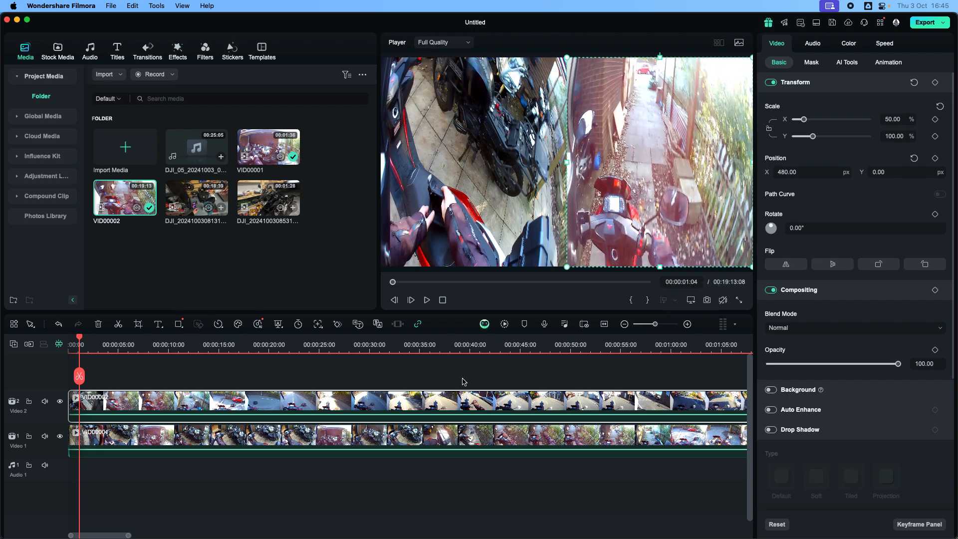
click(483, 521)
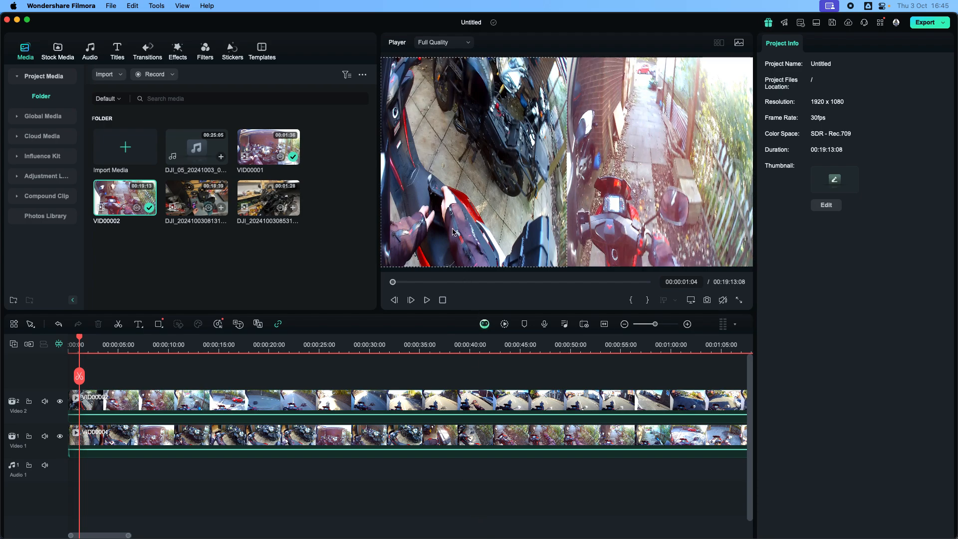
click(204, 441)
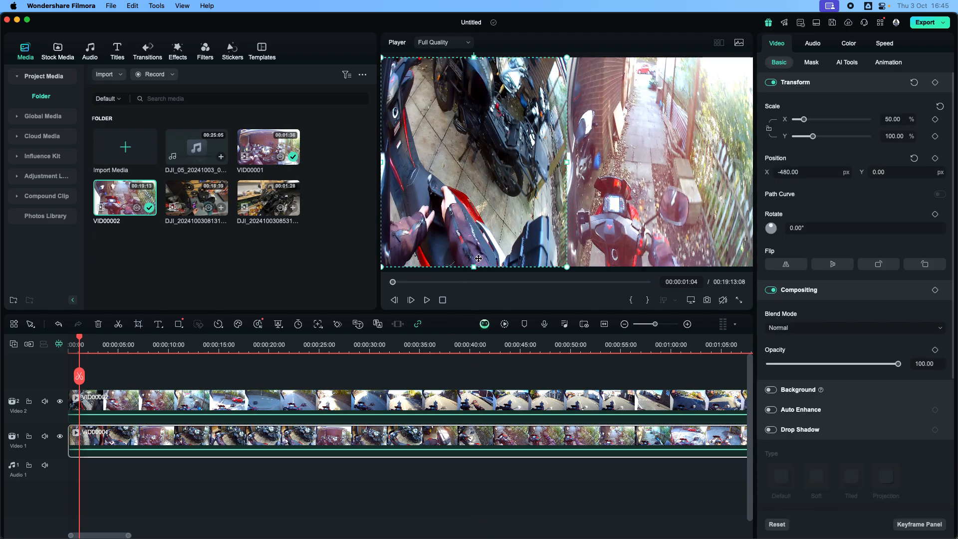
click(431, 400)
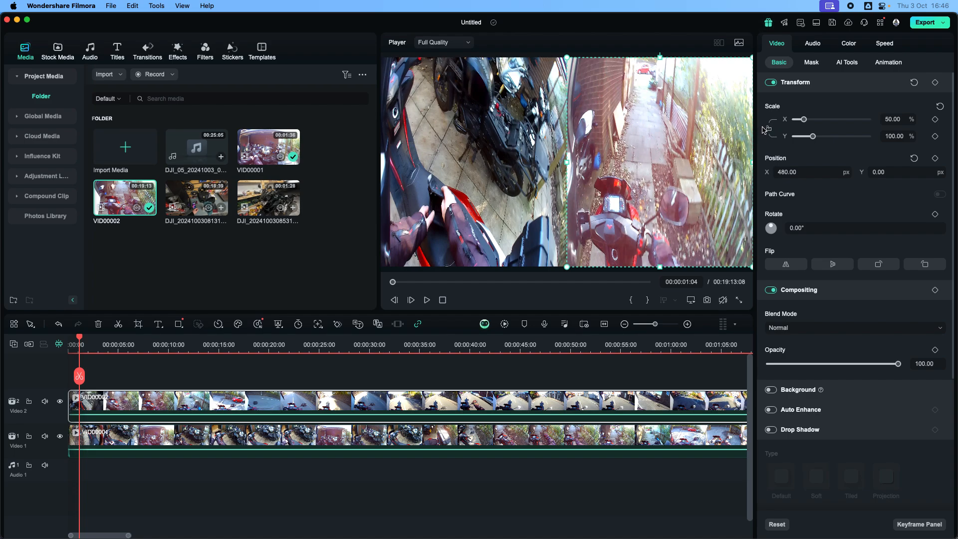
click(536, 208)
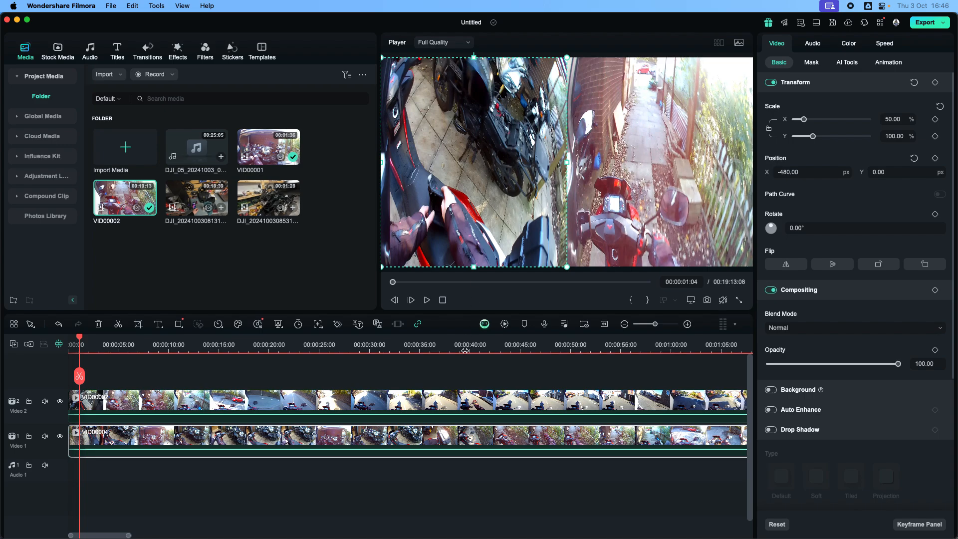
click(468, 399)
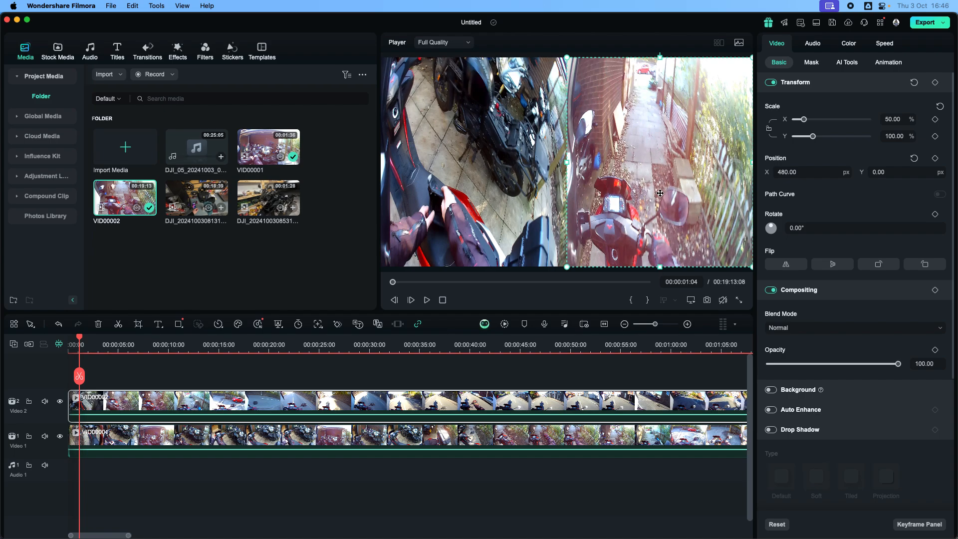
Deselect the clips and play the side-by-side composition for about six seconds, then pause it.
click(409, 480)
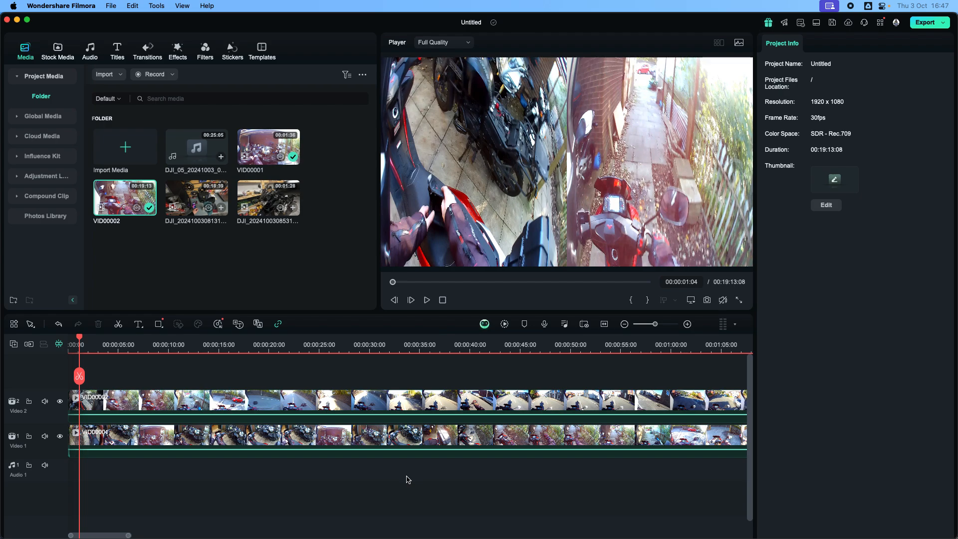
click(427, 301)
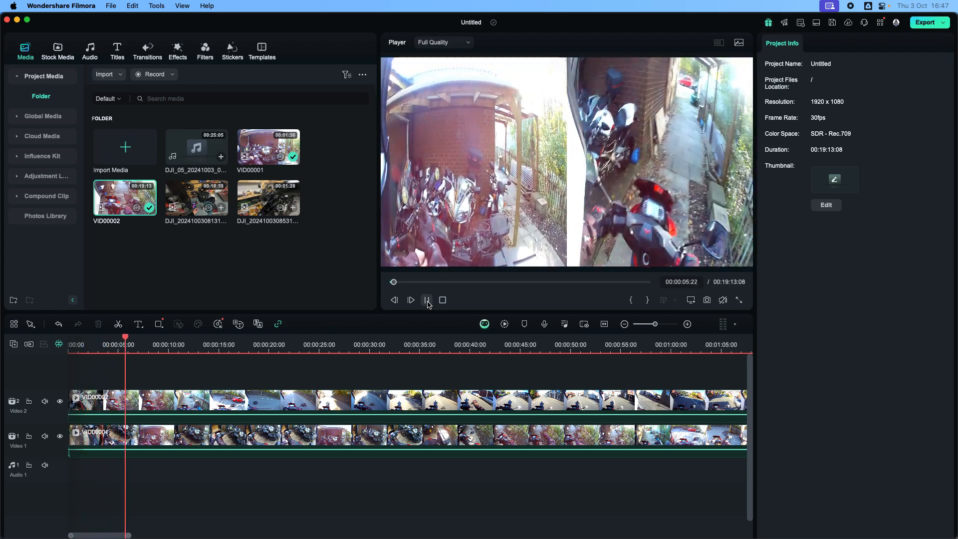
click(427, 300)
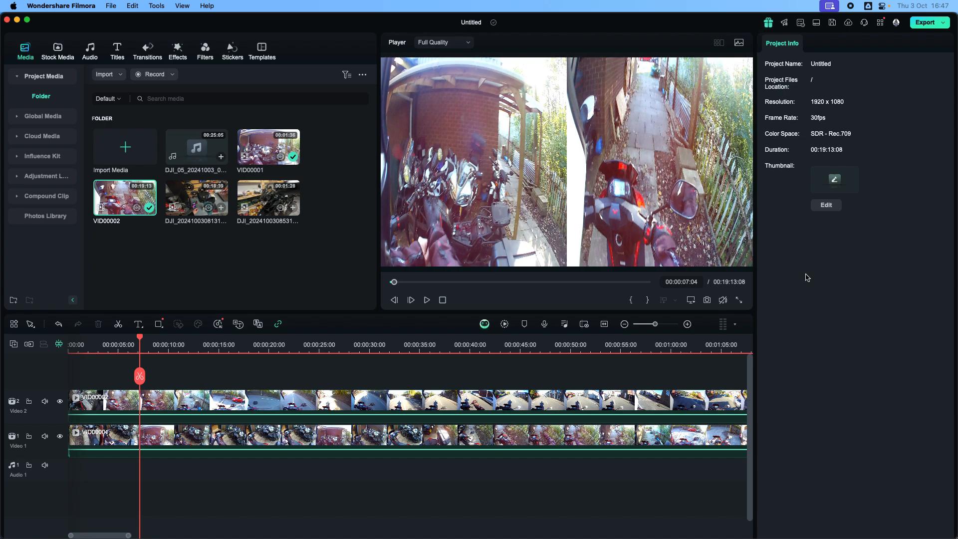
Open the export settings for the project and name the output file "test 1".
click(925, 27)
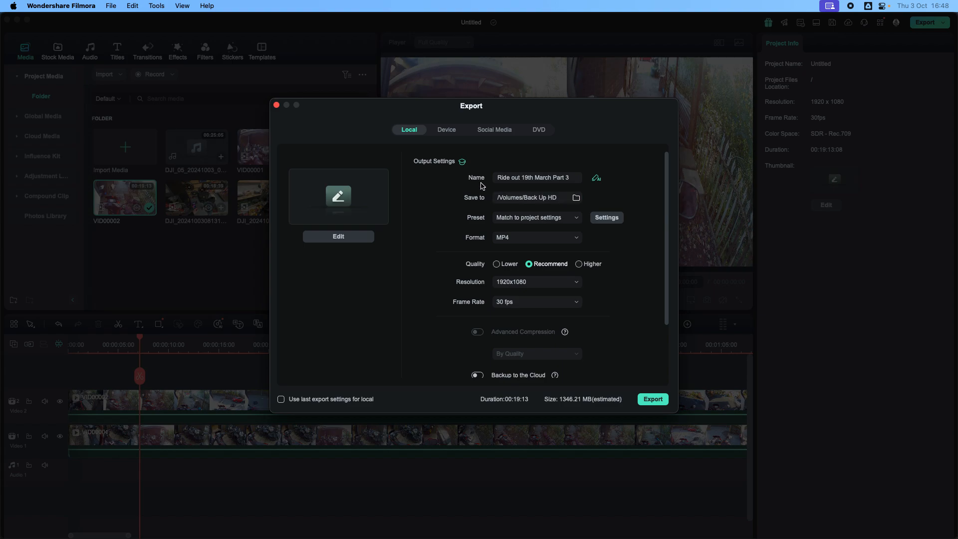
click(573, 180)
key(BackSpace)
key(BackSpace)
key(BackSpace)
key(BackSpace)
key(BackSpace)
key(BackSpace)
key(BackSpace)
key(BackSpace)
key(BackSpace)
key(BackSpace)
key(BackSpace)
key(BackSpace)
key(BackSpace)
key(BackSpace)
key(BackSpace)
key(BackSpace)
key(BackSpace)
key(BackSpace)
key(BackSpace)
key(BackSpace)
key(BackSpace)
text(test 1)
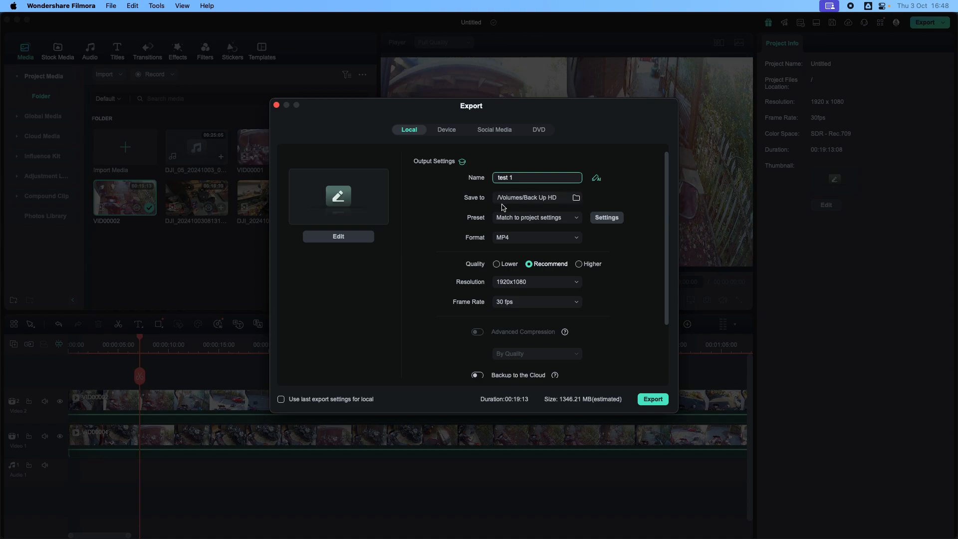
Set the export's save location to the Desktop folder.
click(578, 200)
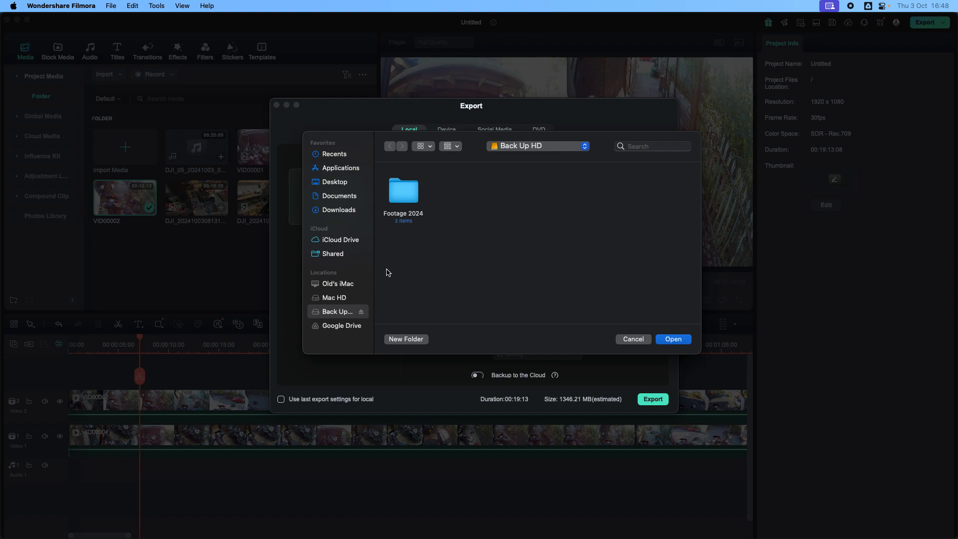
click(340, 185)
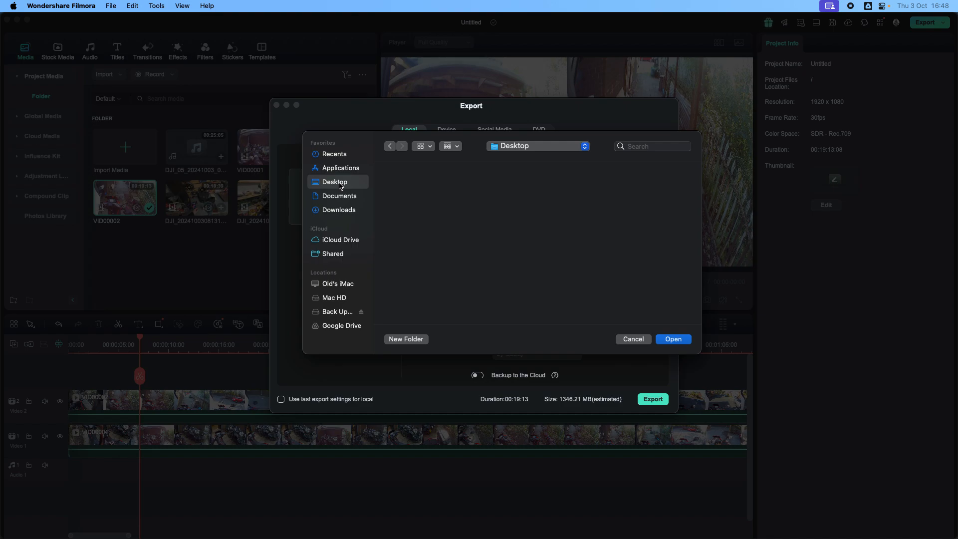
click(666, 341)
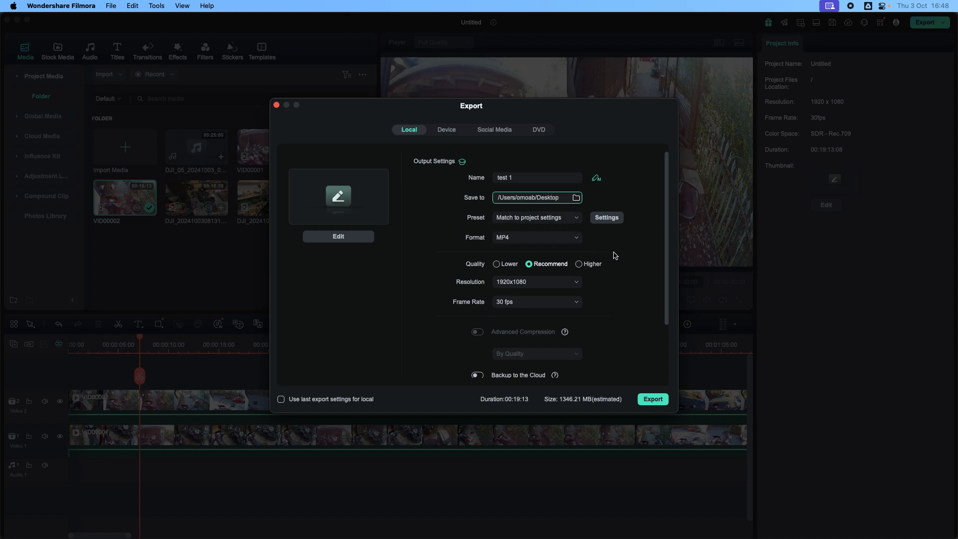
Set the export quality to Higher and start exporting the video as MP4.
click(580, 266)
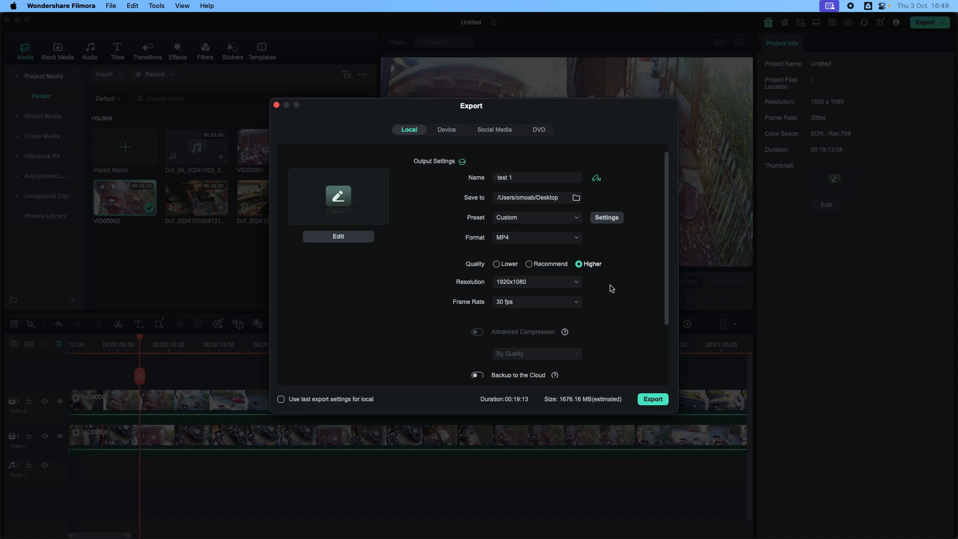
scroll(611, 288, down, 3)
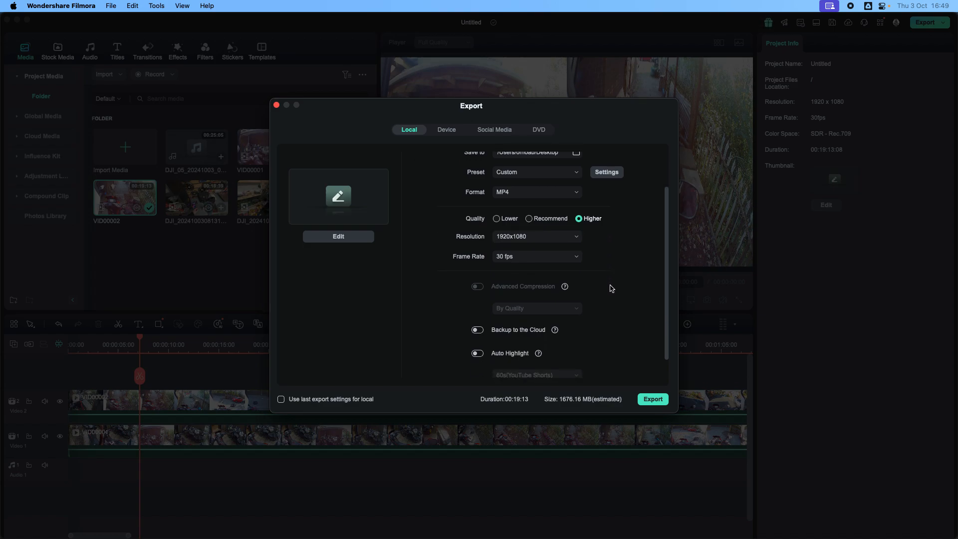
click(653, 400)
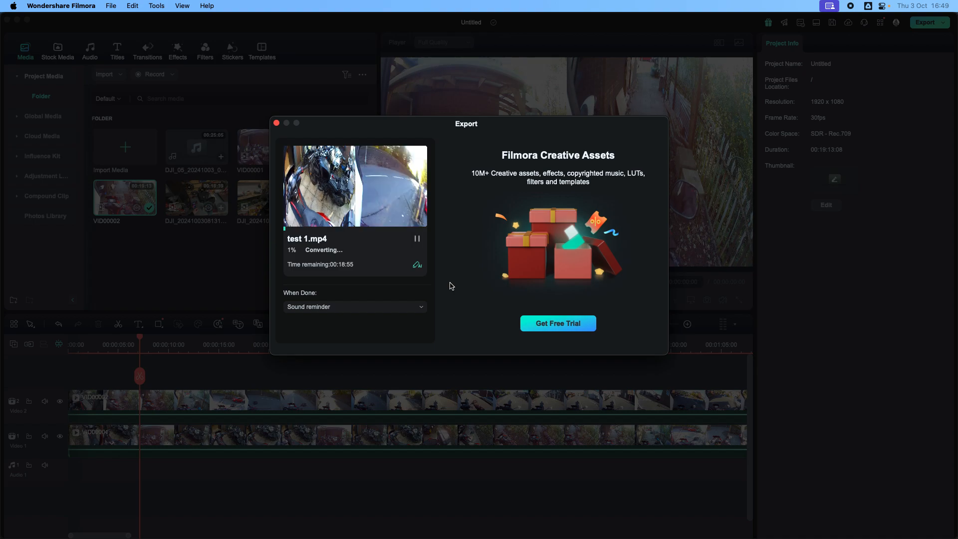
Pause the running export of test 1.mp4 and abort it, returning to the project.
click(418, 239)
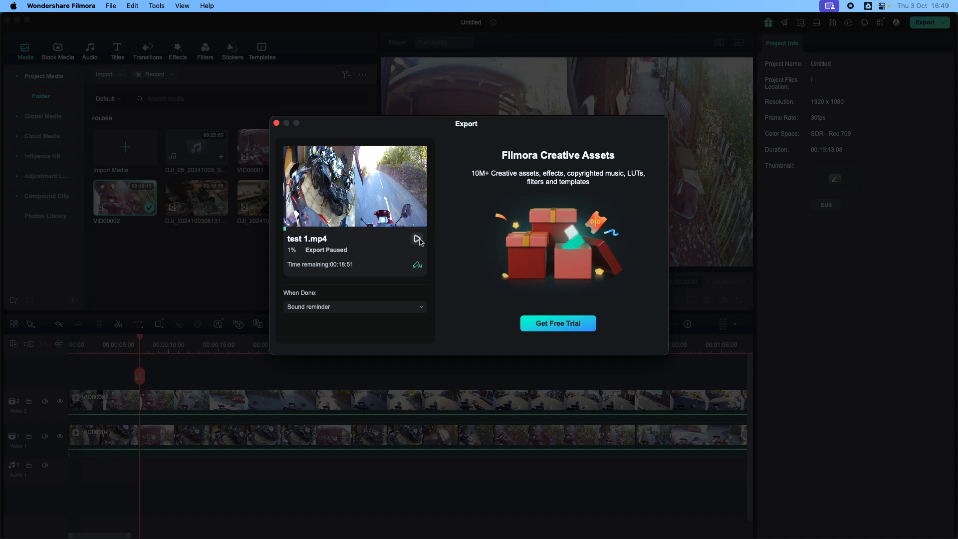
click(277, 124)
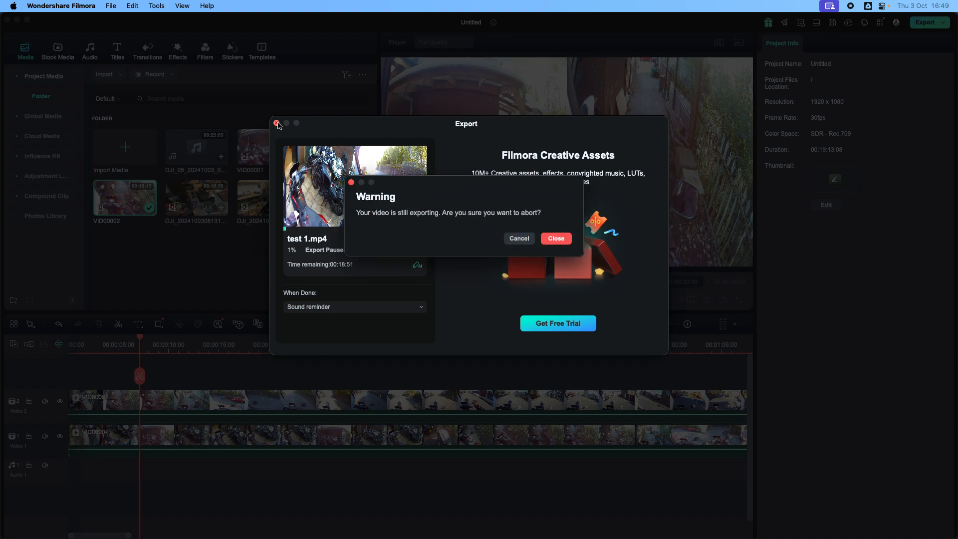
click(557, 239)
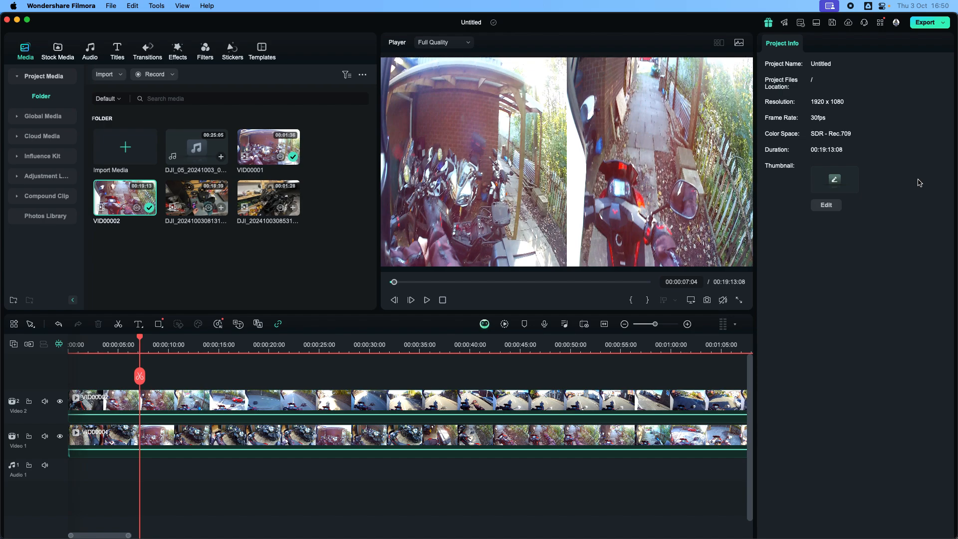